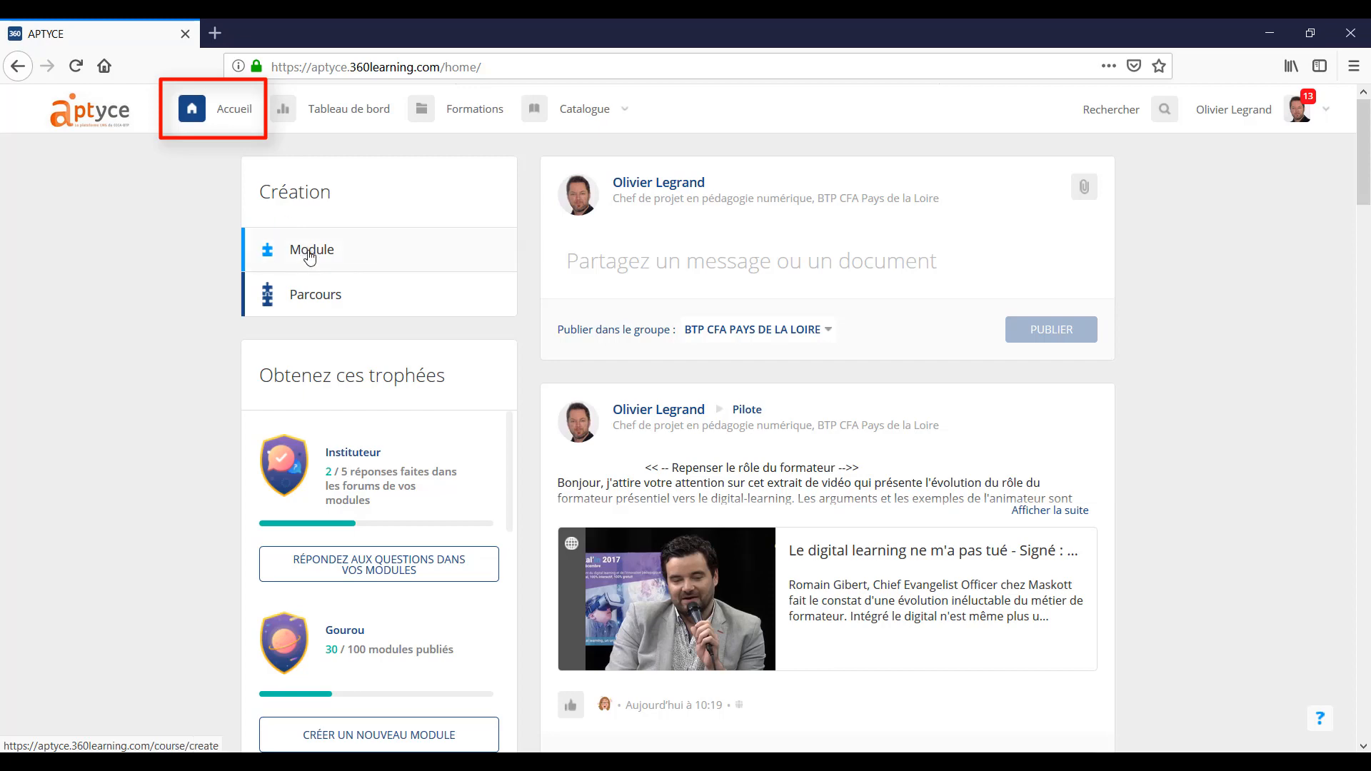
# Create a new training module titled "Identifier les facteurs facilitant l'apparition des TMS"
pyautogui.click(476, 111)
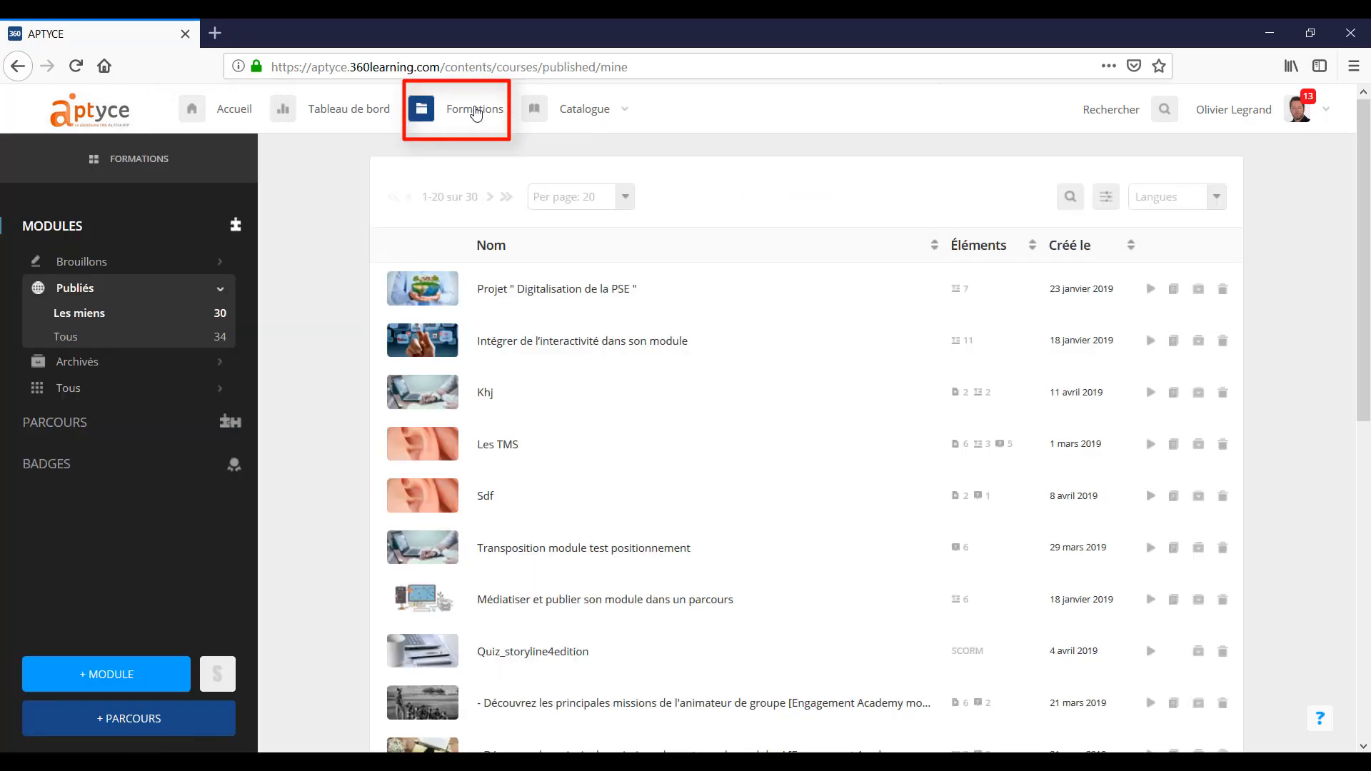
pyautogui.click(144, 674)
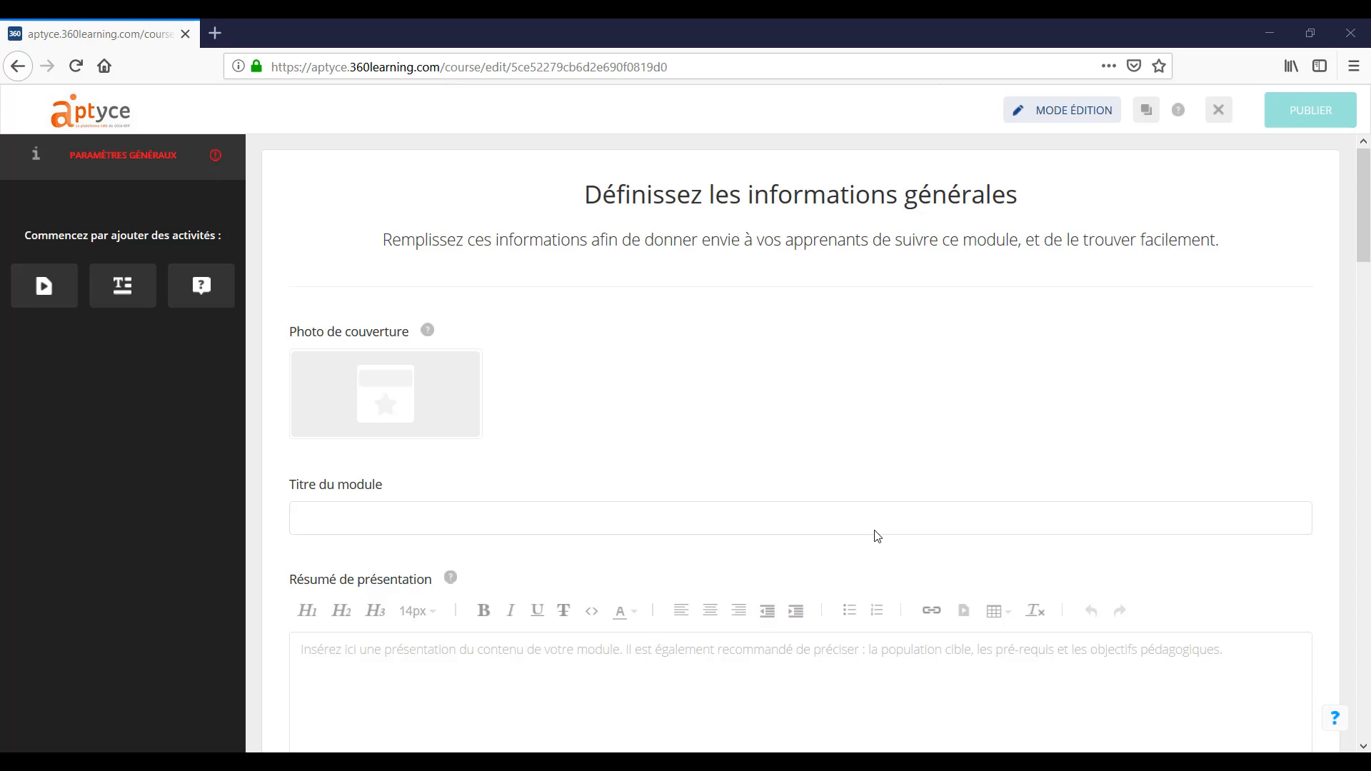
pyautogui.click(387, 523)
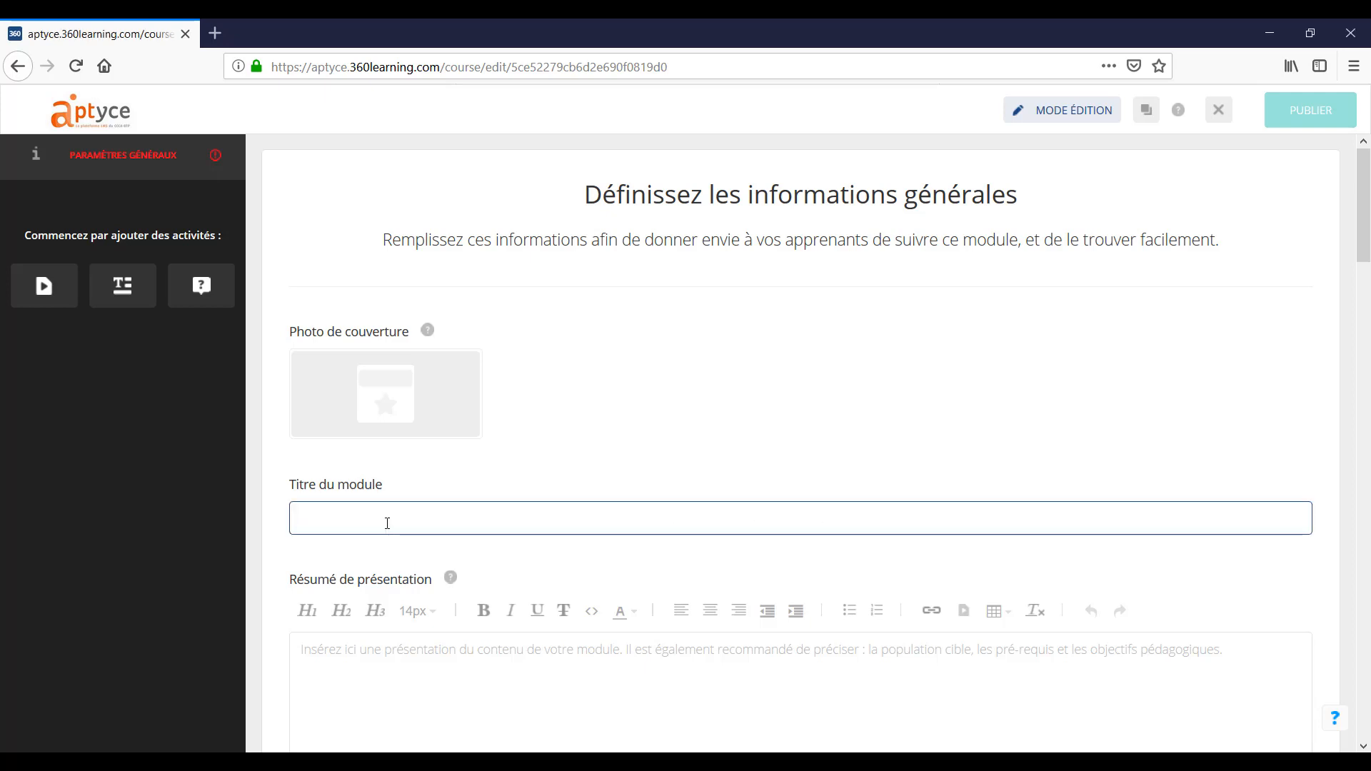
pyautogui.write("Identifier les facteurs facilitant l'apparition des TMS")
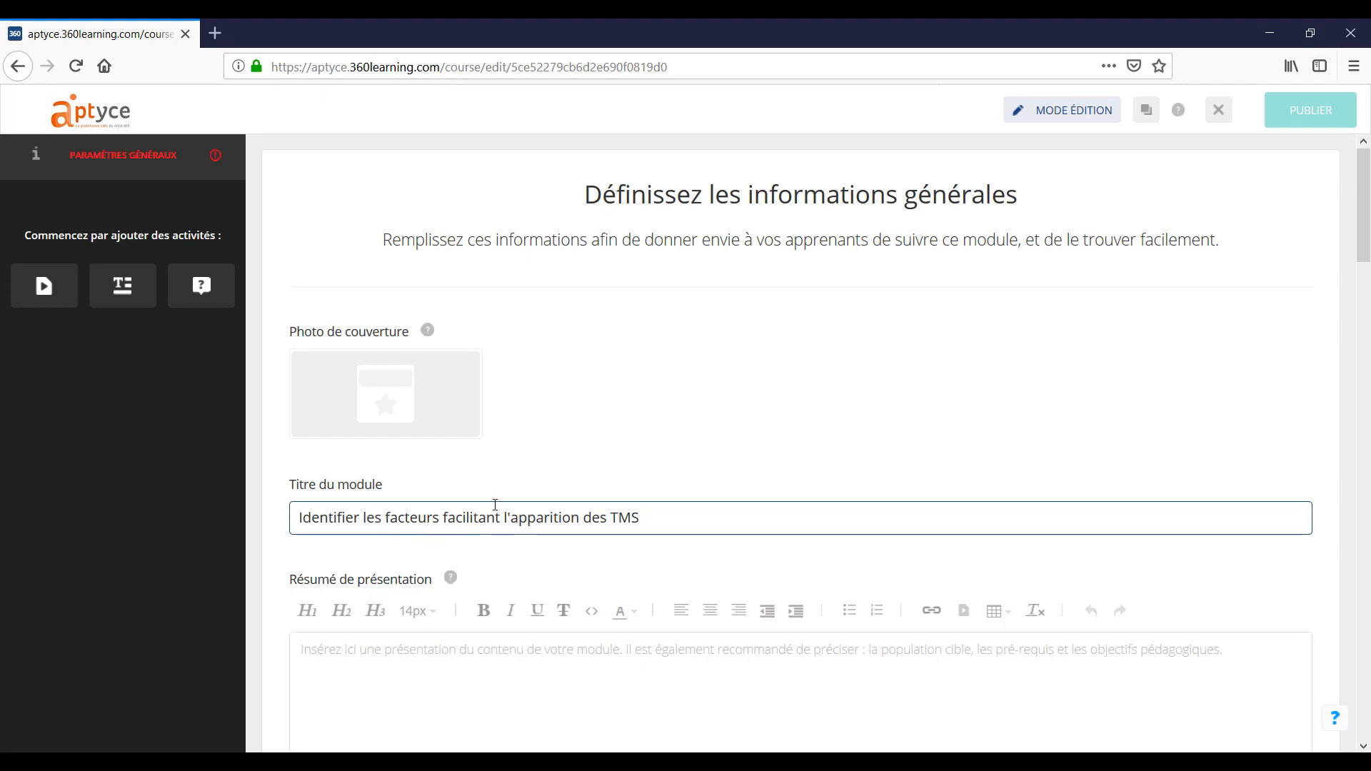
# Upload the image file banniere from the ressources folder as the module's cover photo
pyautogui.click(383, 404)
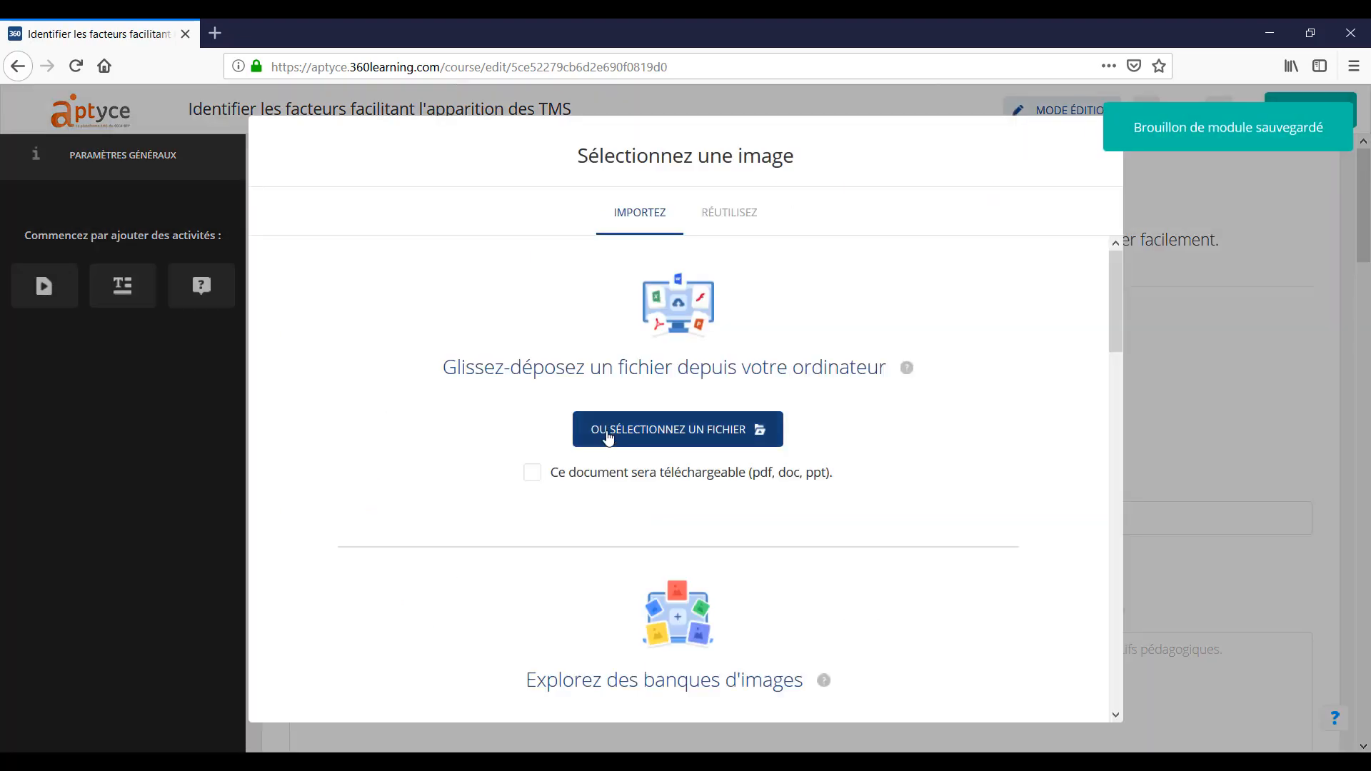
pyautogui.click(631, 432)
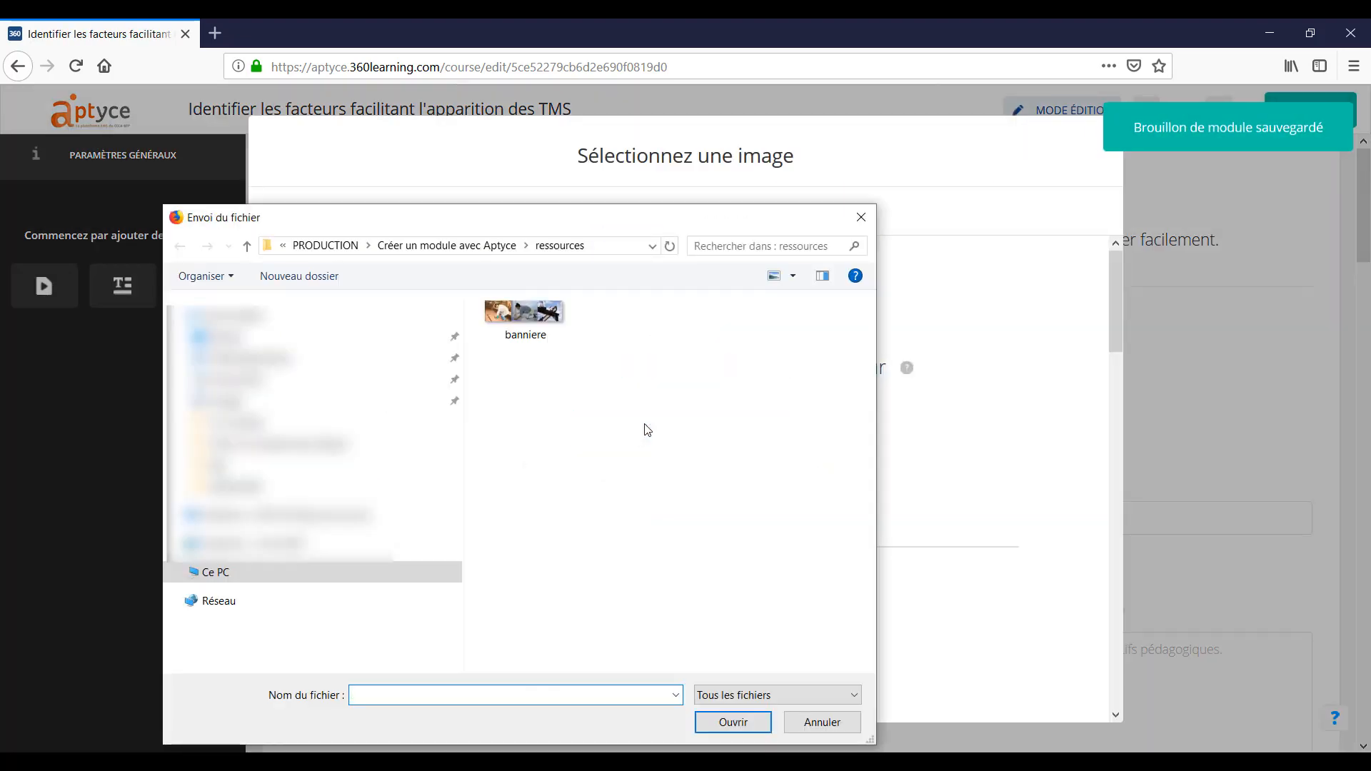
pyautogui.click(539, 314)
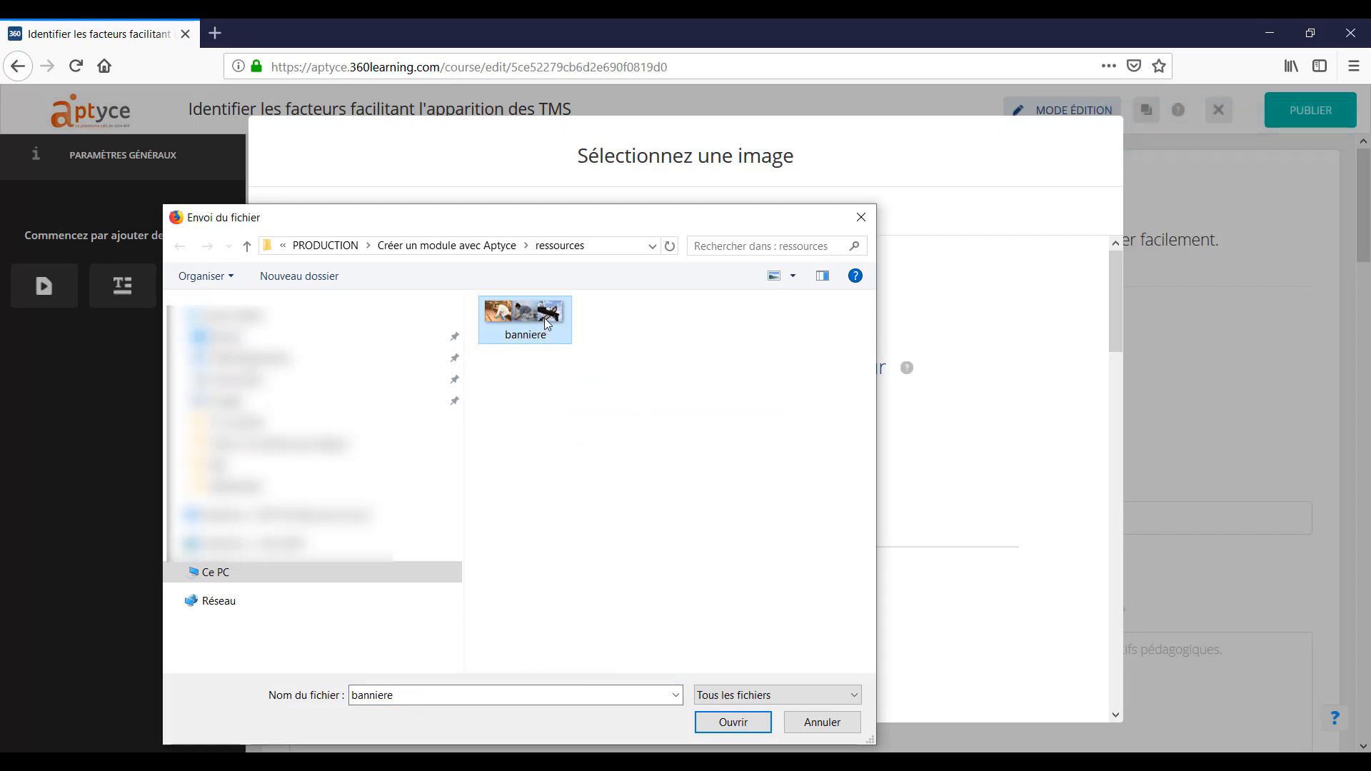
pyautogui.click(726, 722)
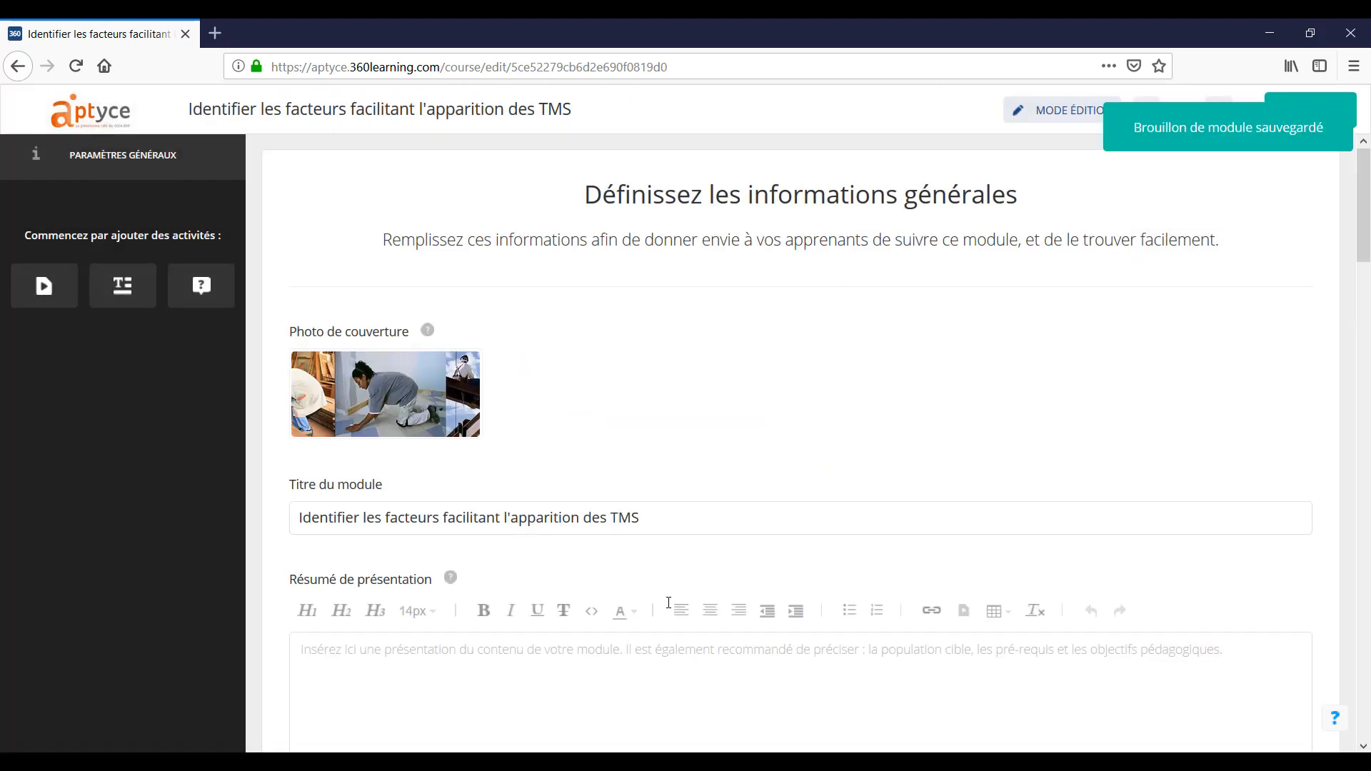
# Enter the summary "Objectif : A la fin de ce module vous serez capable Identifier les facteurs facilitant l'apparition des TMS" and "Durée : 20 minutes"
pyautogui.scroll(-2, 668, 604)
pyautogui.click(701, 567)
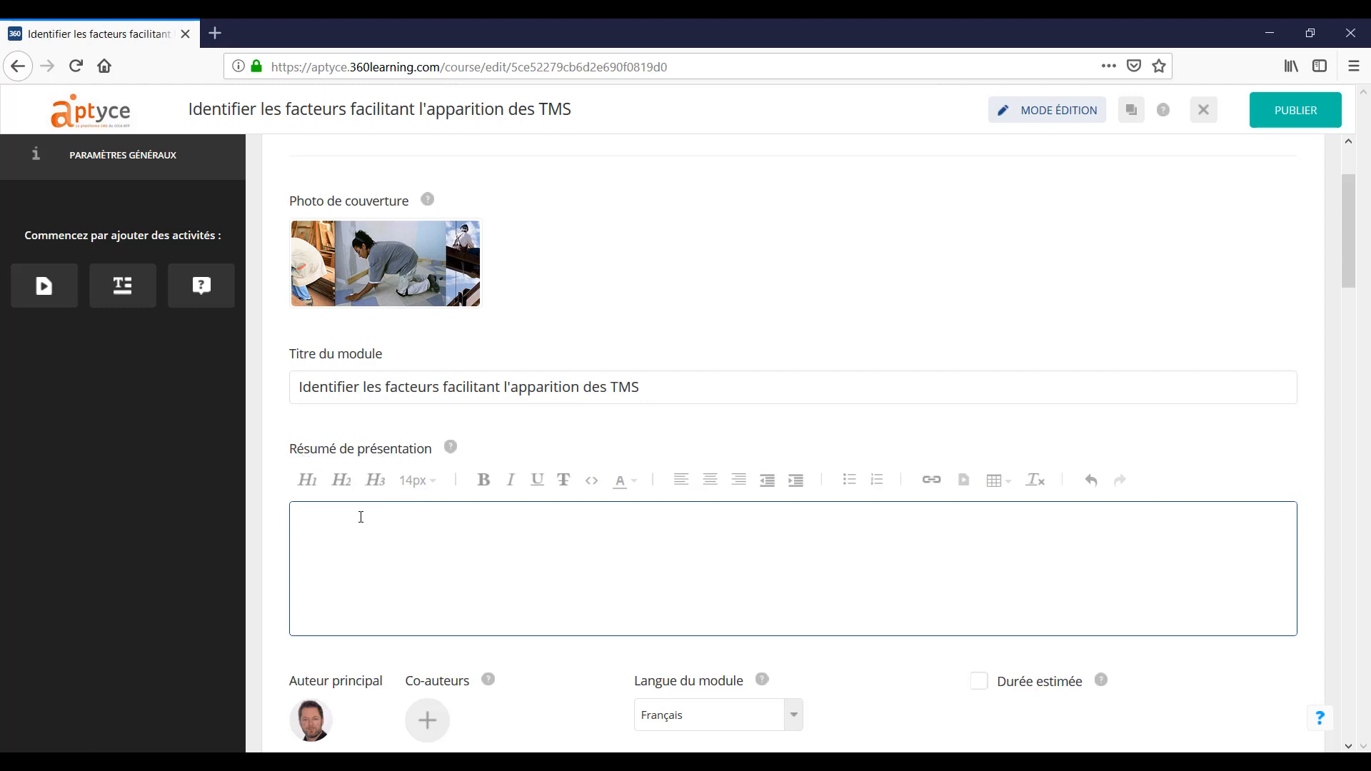
pyautogui.write('Objectif : A la fin de ce module vous serez capable Identifier les facteurs facilitant l’apparition des TMS ".  Durée  : 20 minutes')
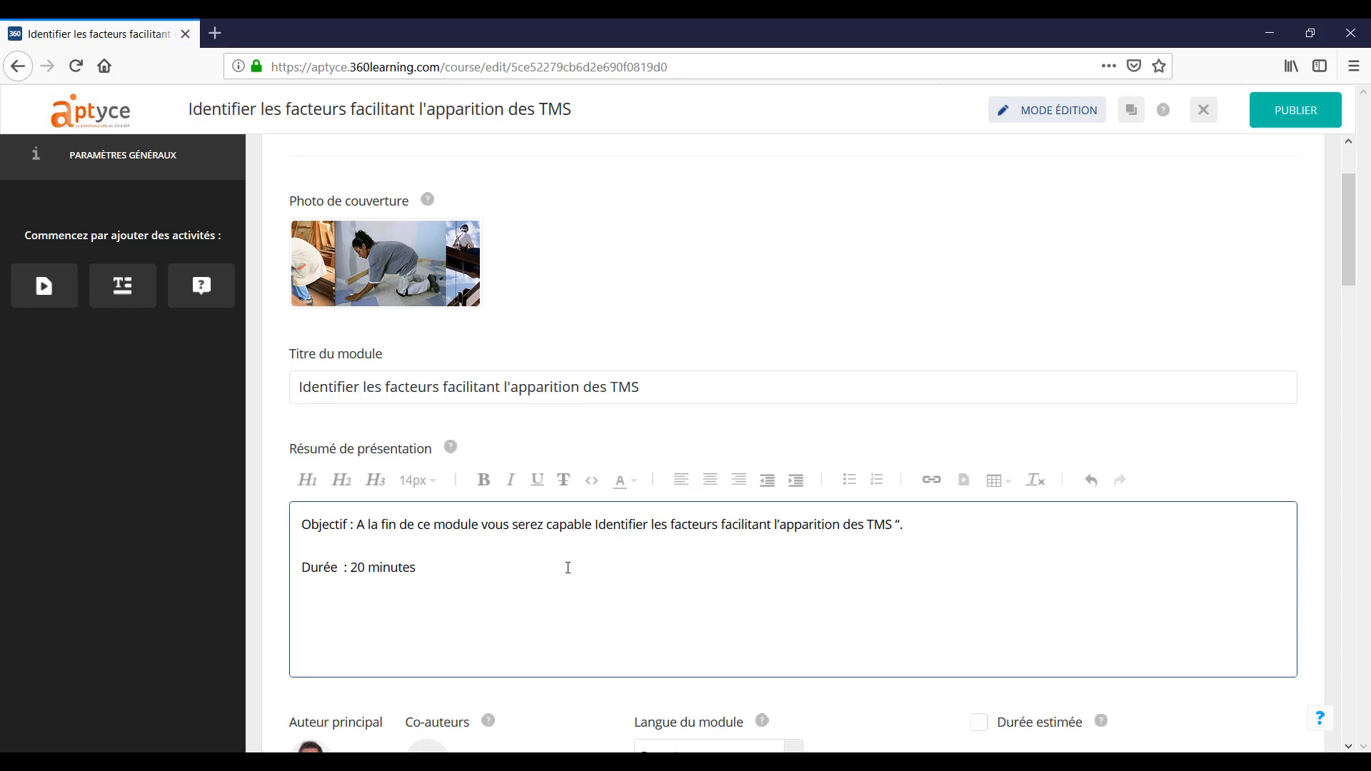
pyautogui.press('Return')
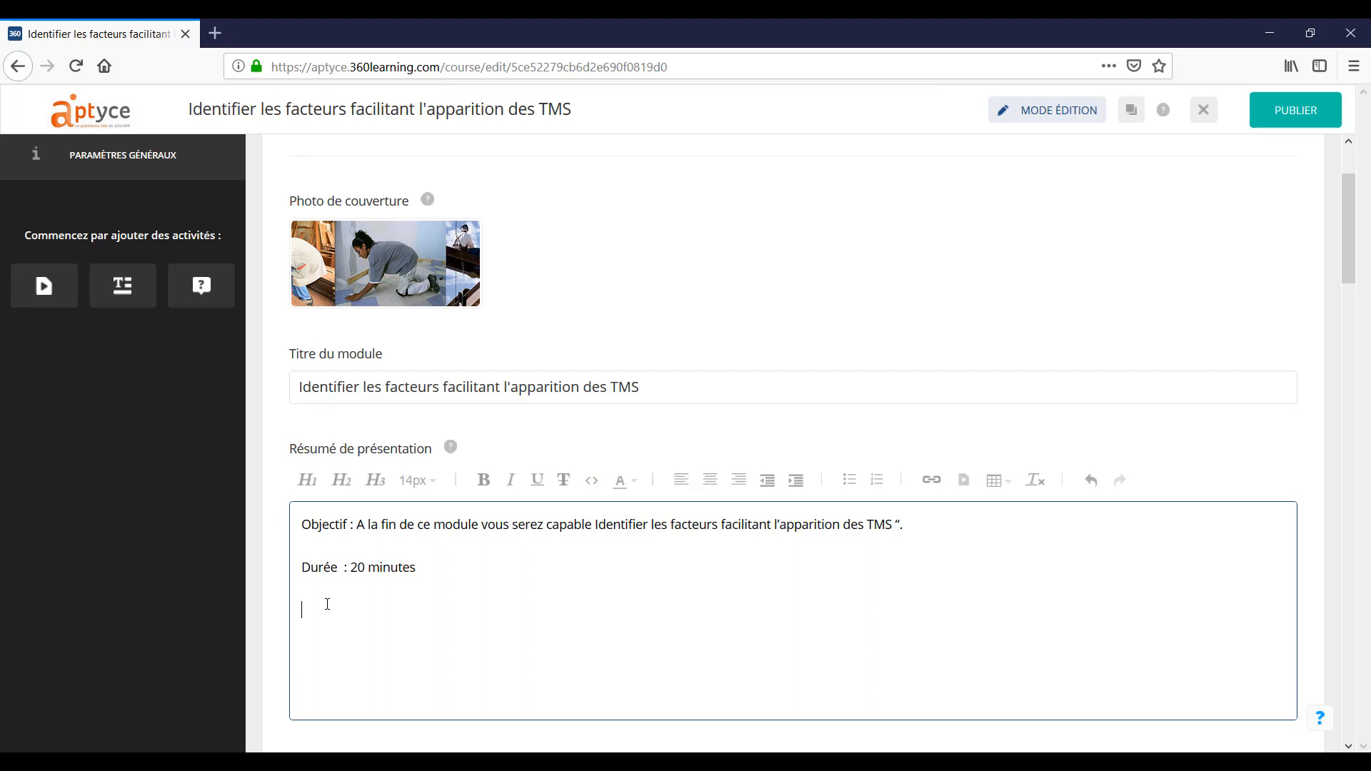
# Insert the image file logo_cfa from the computer below the duration line in the presentation summary
pyautogui.click(964, 485)
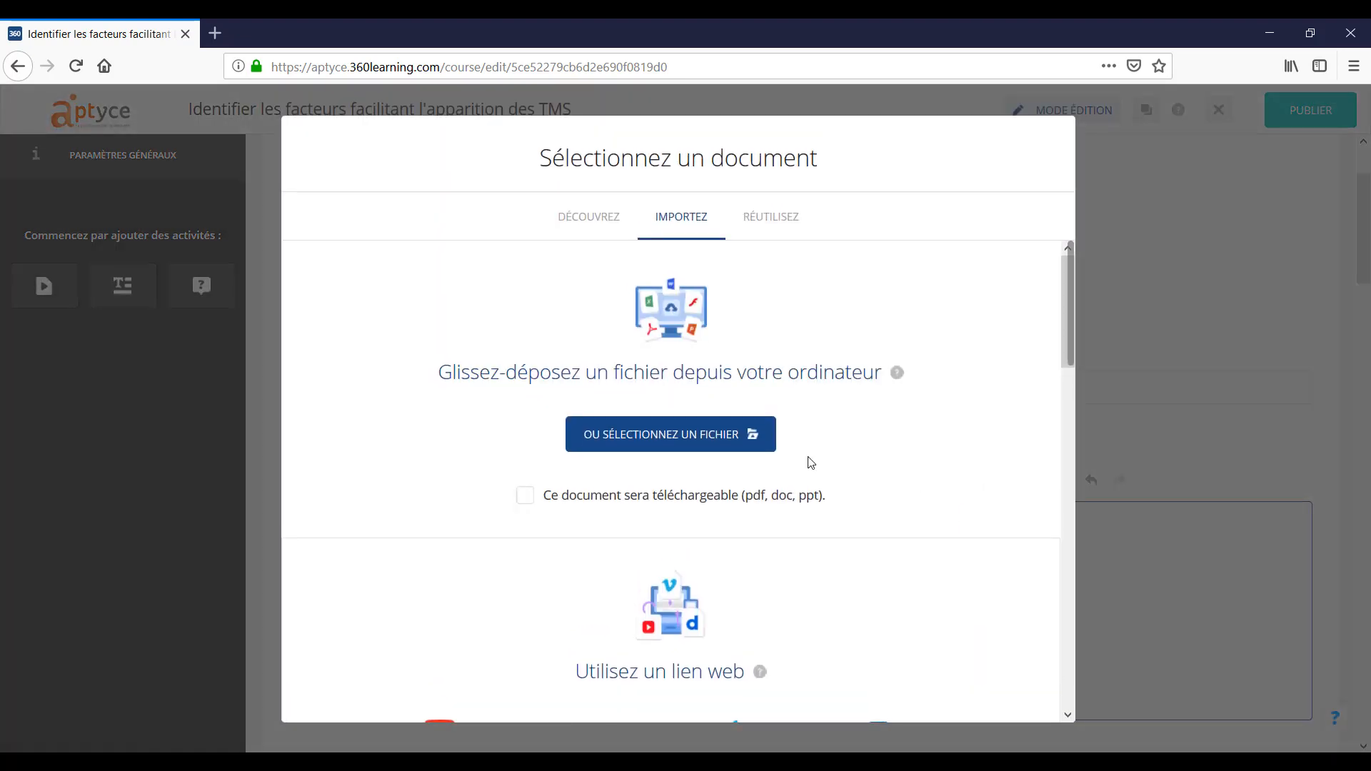
pyautogui.click(680, 432)
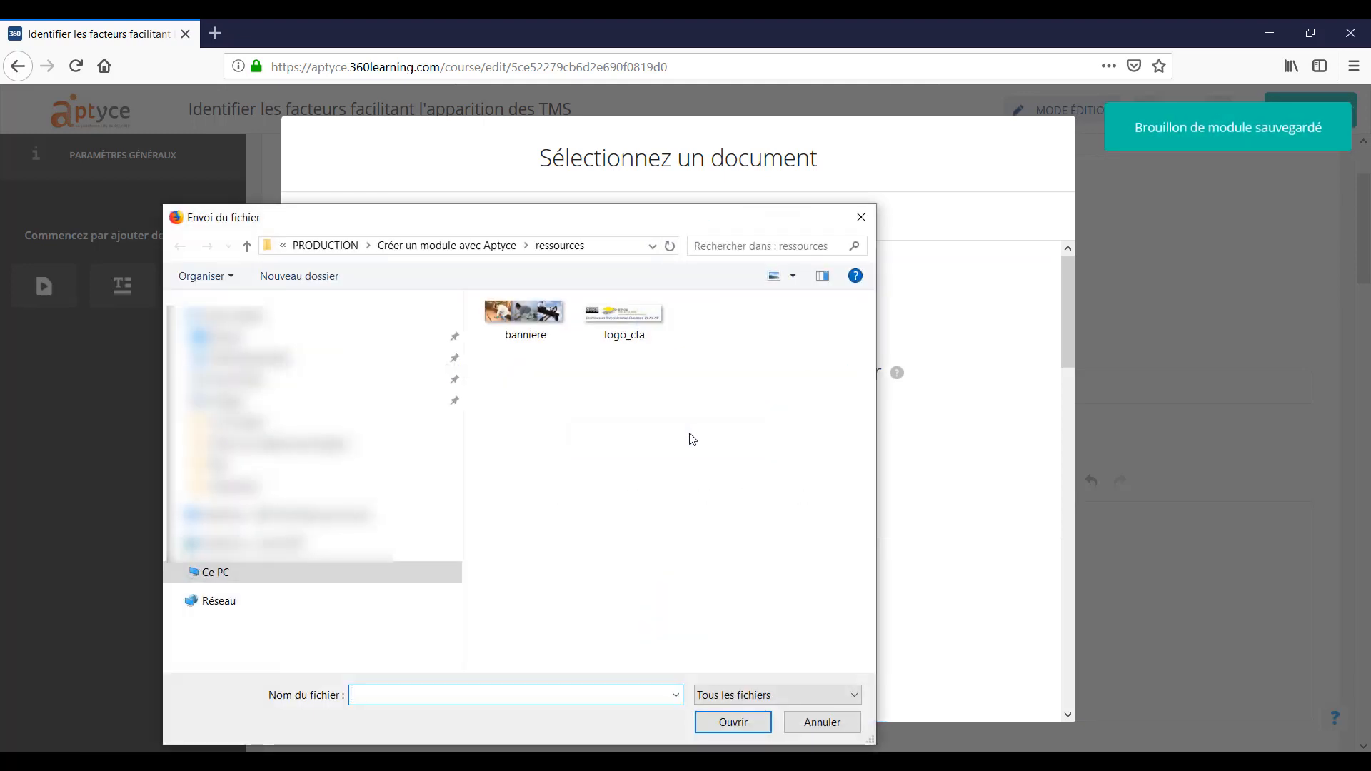
pyautogui.click(642, 340)
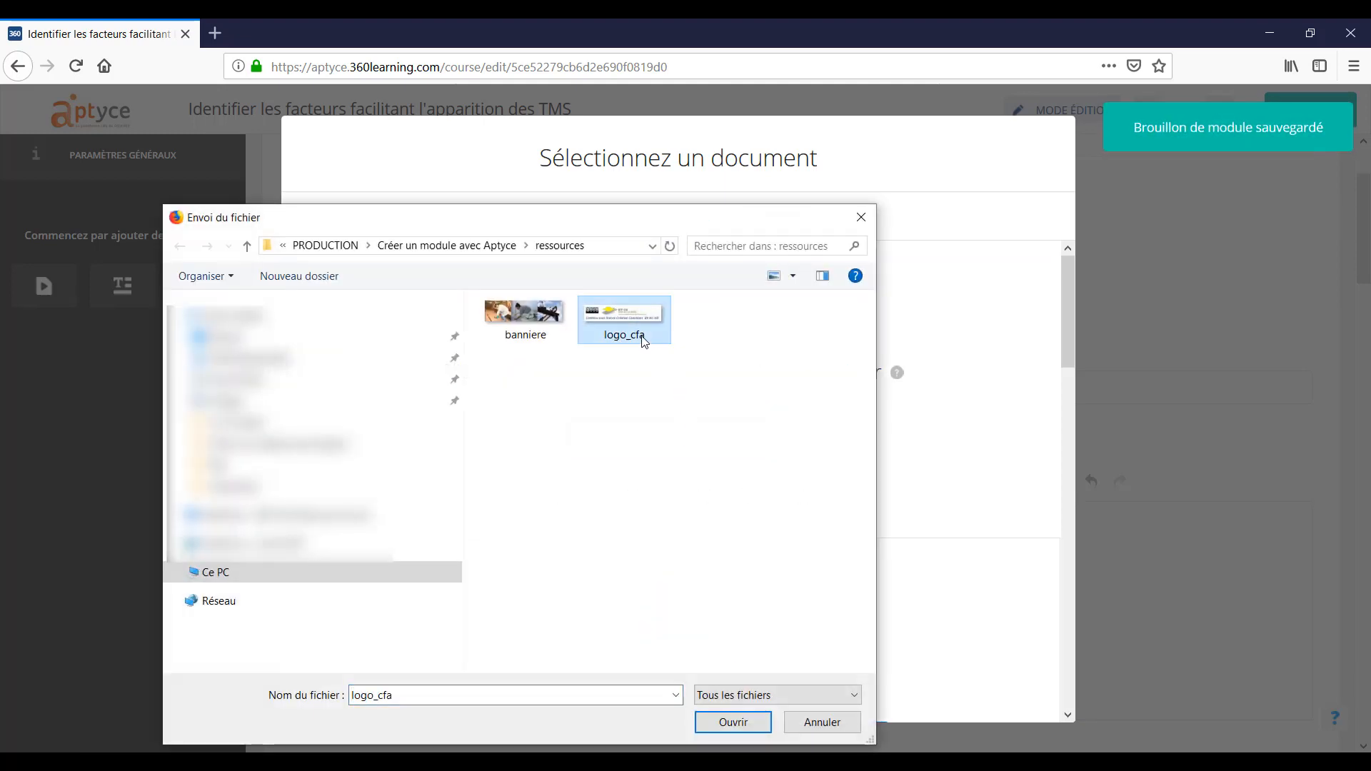
pyautogui.click(732, 723)
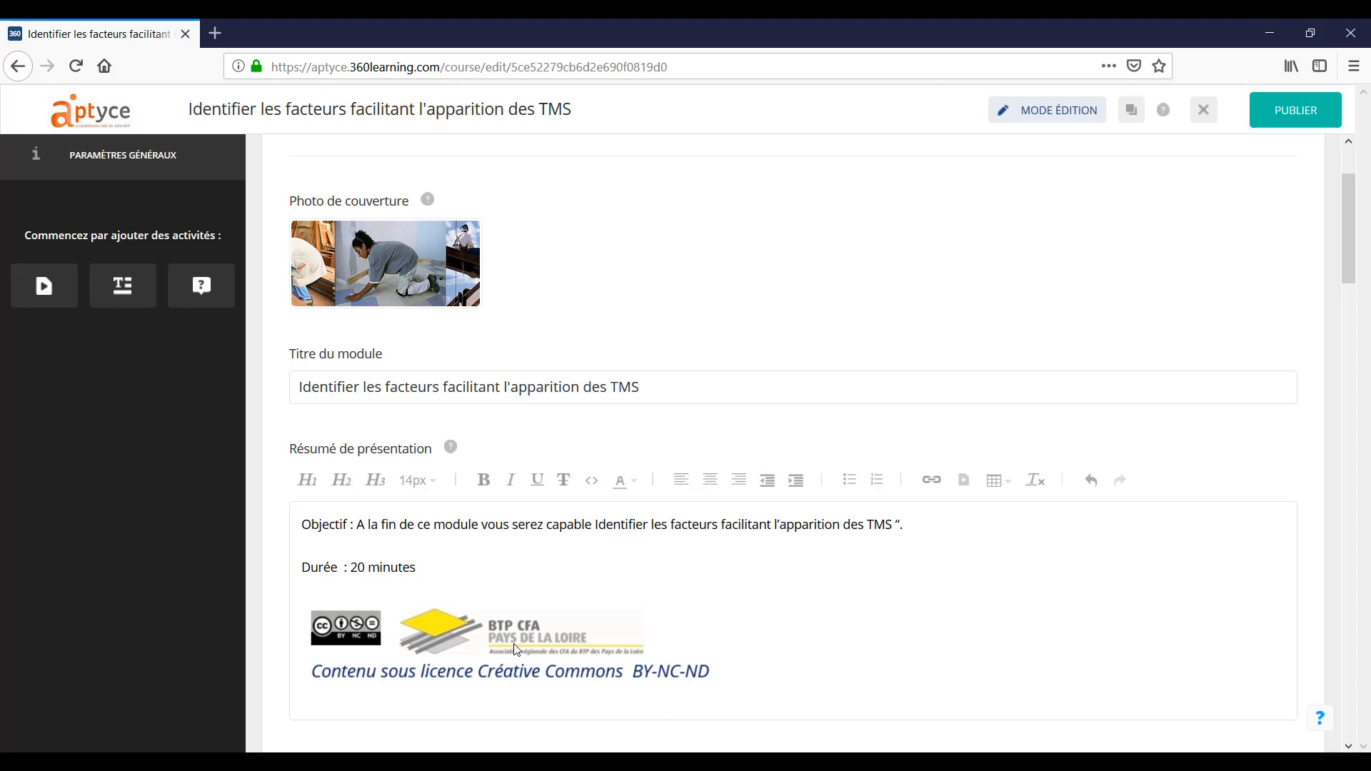
# Shrink the logo image in the presentation summary and deselect it
pyautogui.click(341, 628)
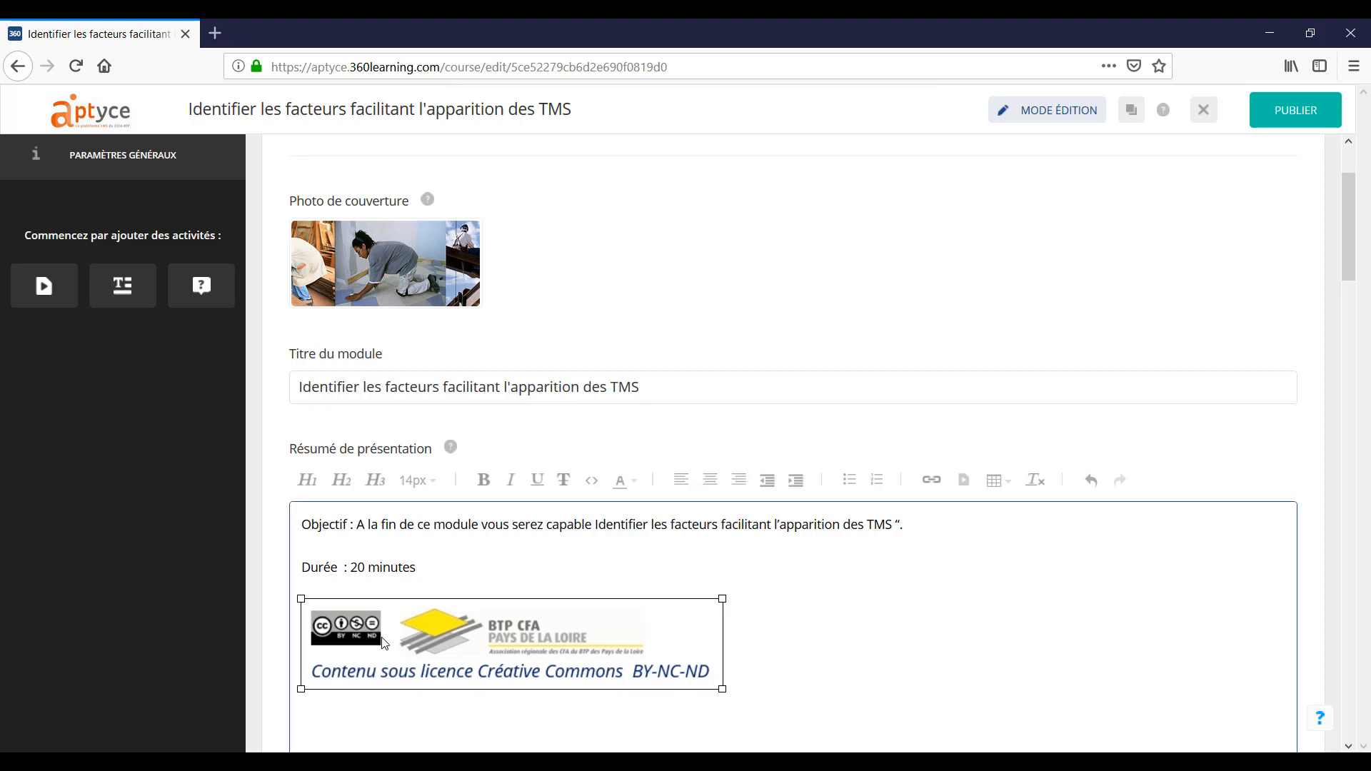
pyautogui.moveTo(723, 598); pyautogui.dragTo(613, 648)
pyautogui.click(660, 615)
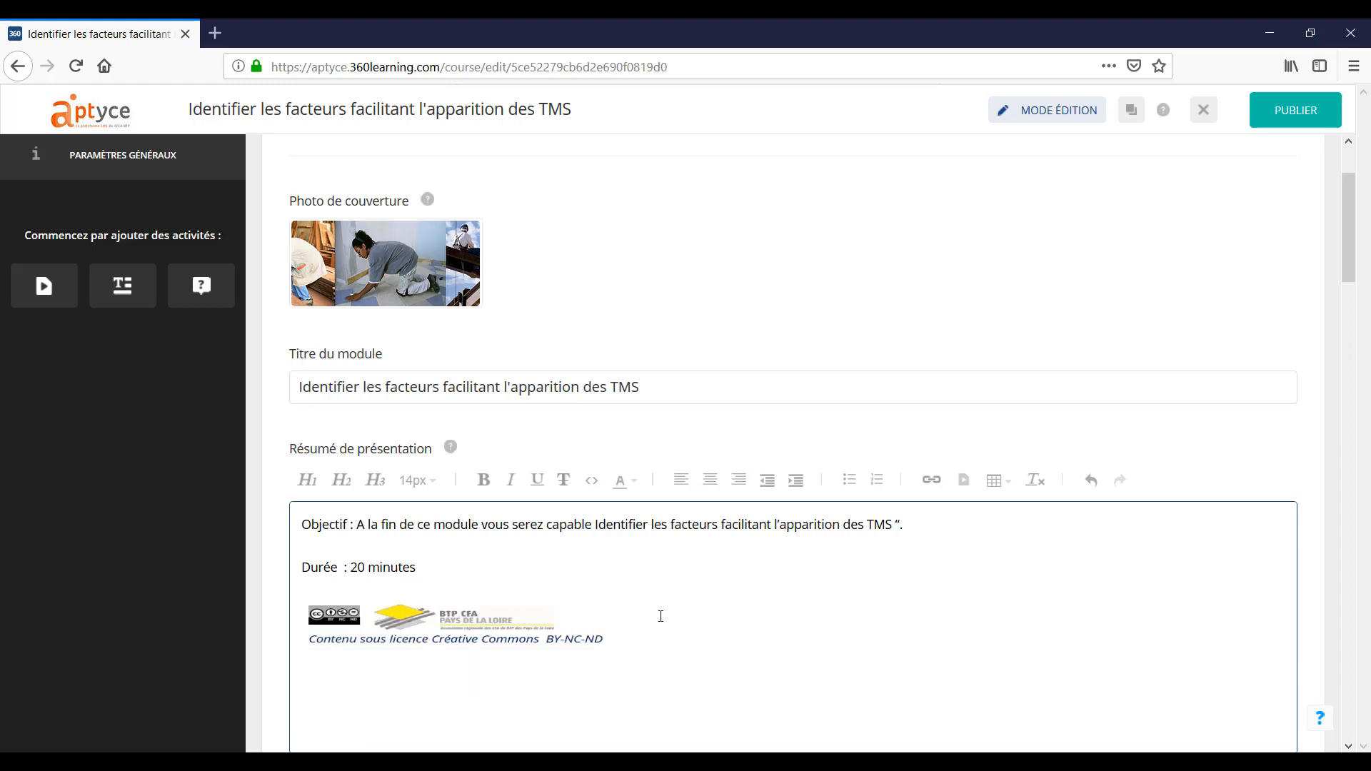
# Start adding a document activity to the module and review the import and reuse sources, ending on the import options
pyautogui.scroll(-1, 880, 606)
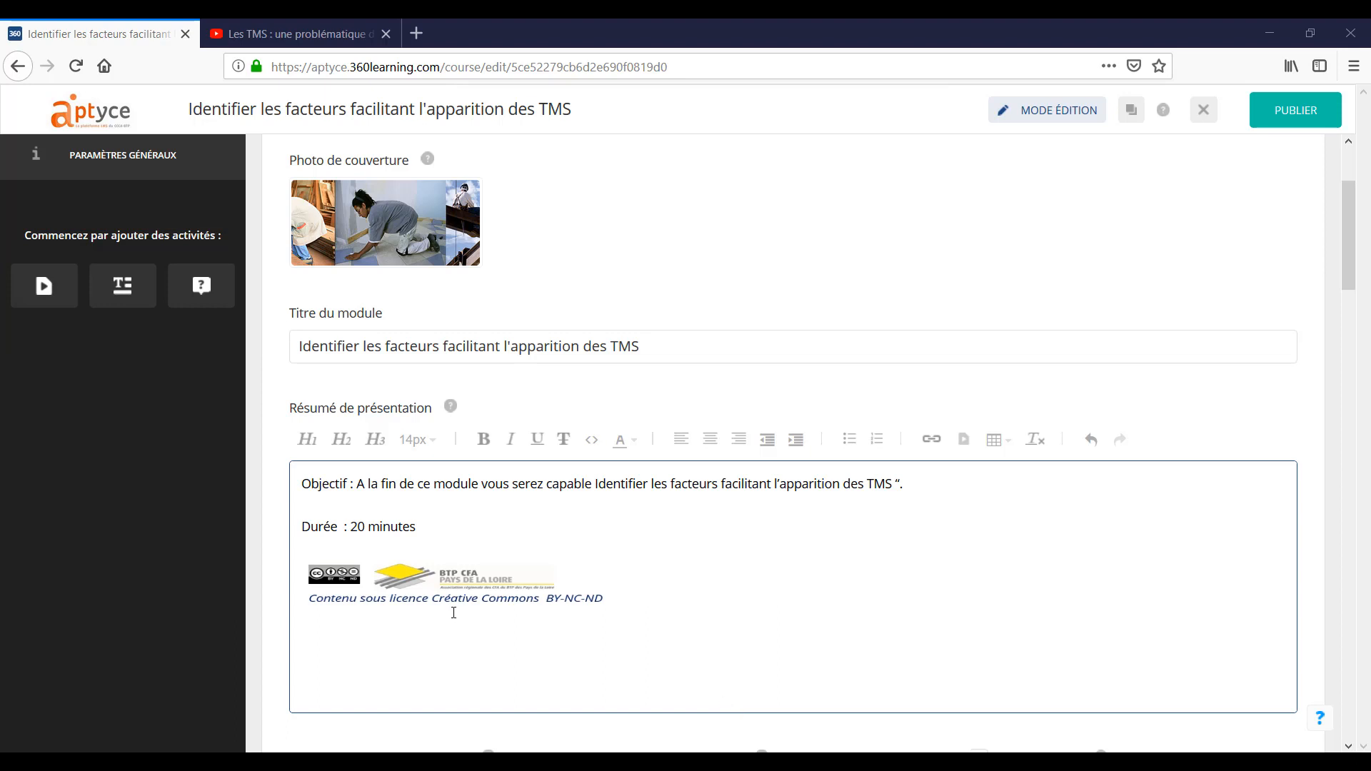
pyautogui.click(57, 297)
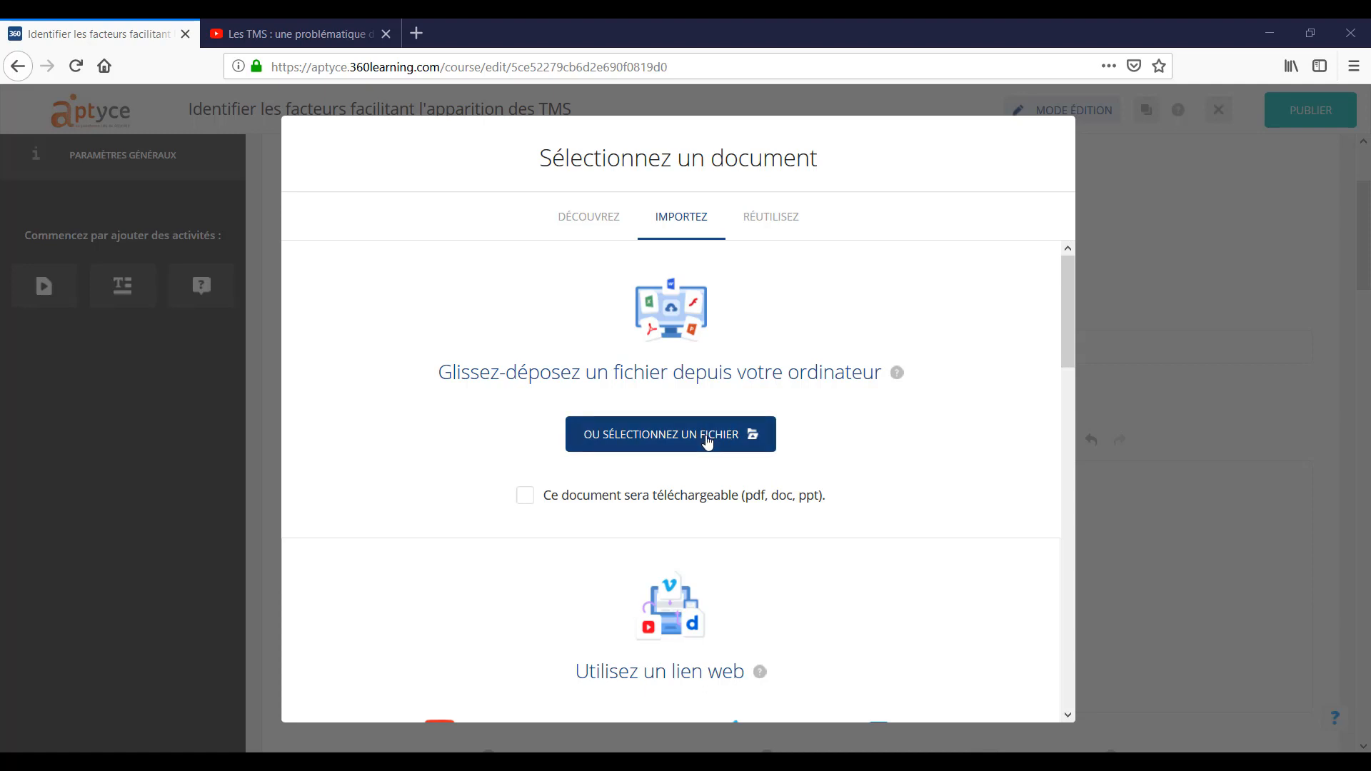
pyautogui.moveTo(1071, 288); pyautogui.dragTo(1061, 382)
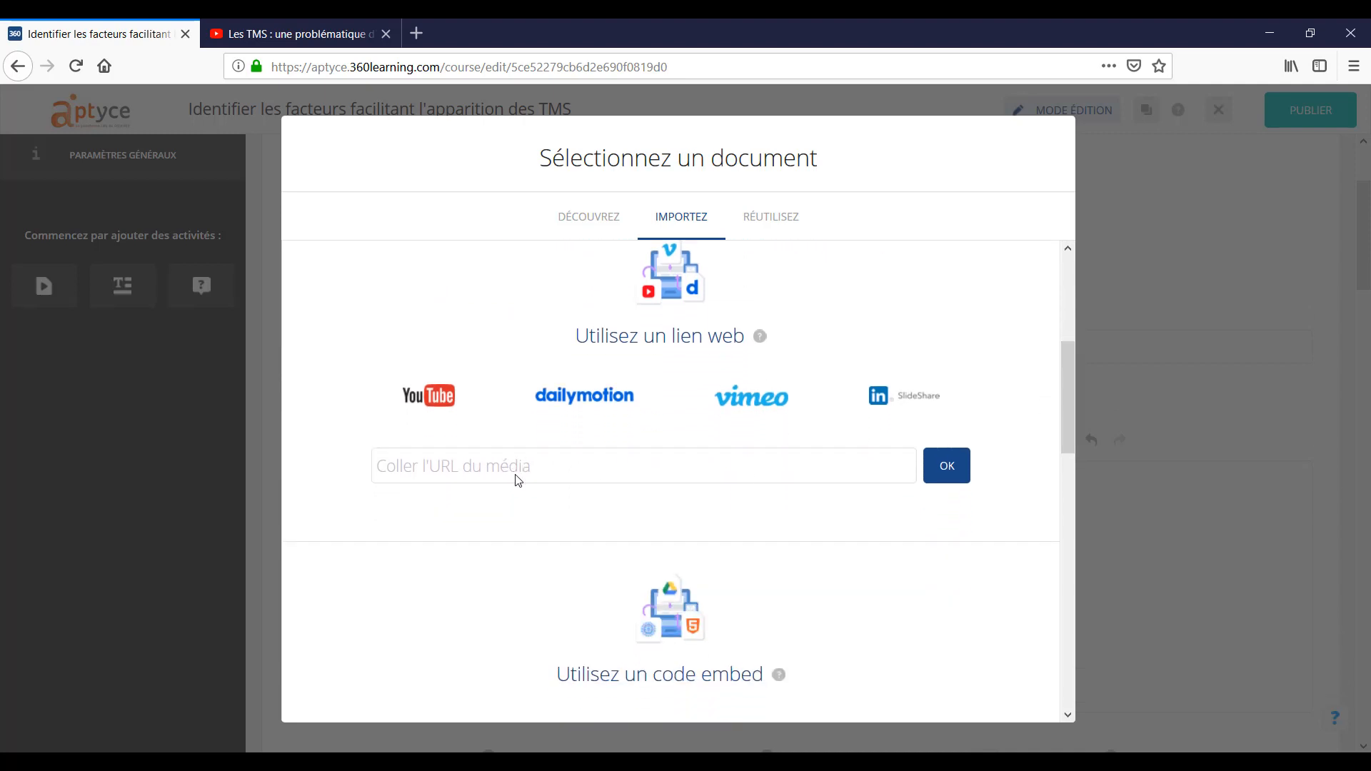
pyautogui.click(761, 227)
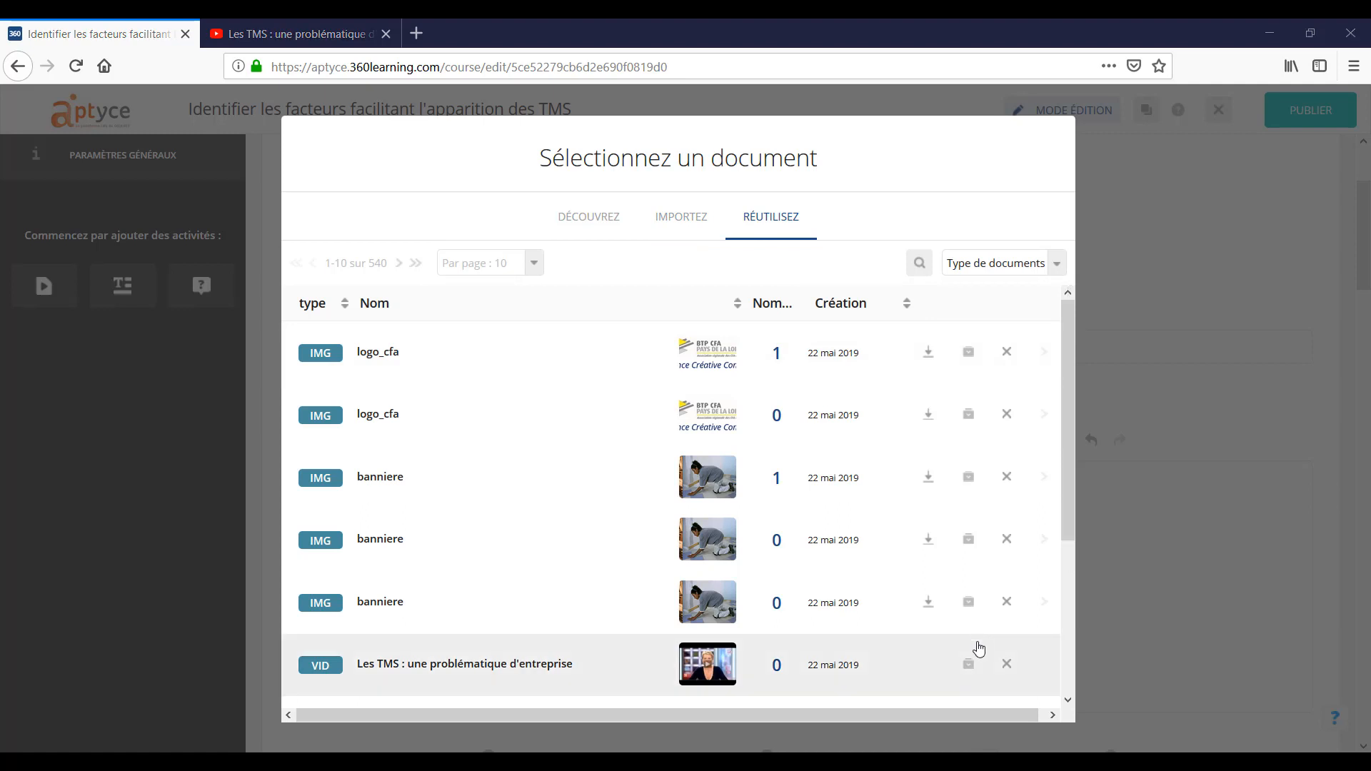
pyautogui.click(694, 222)
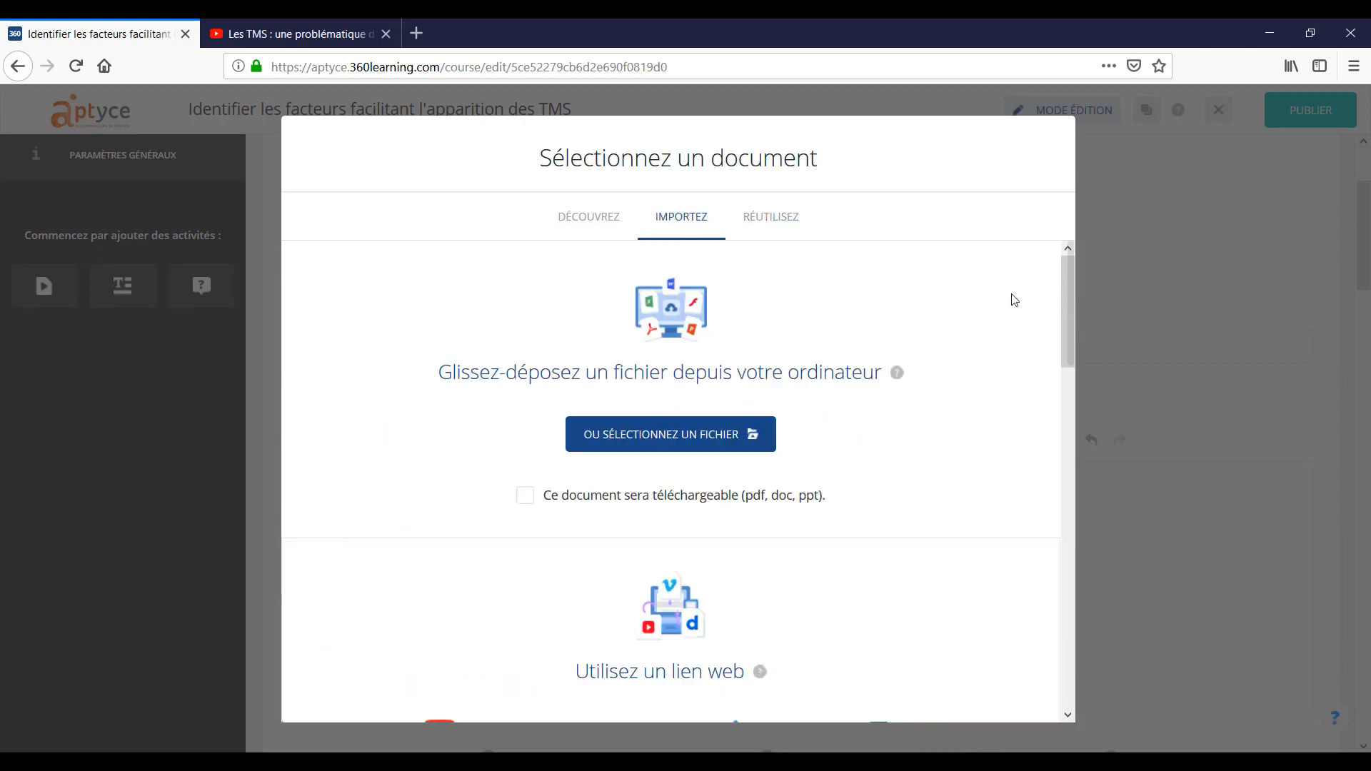
# Switch to YouTube and copy the web address of the video "Les TMS : une problématique d'entreprise"
pyautogui.click(285, 34)
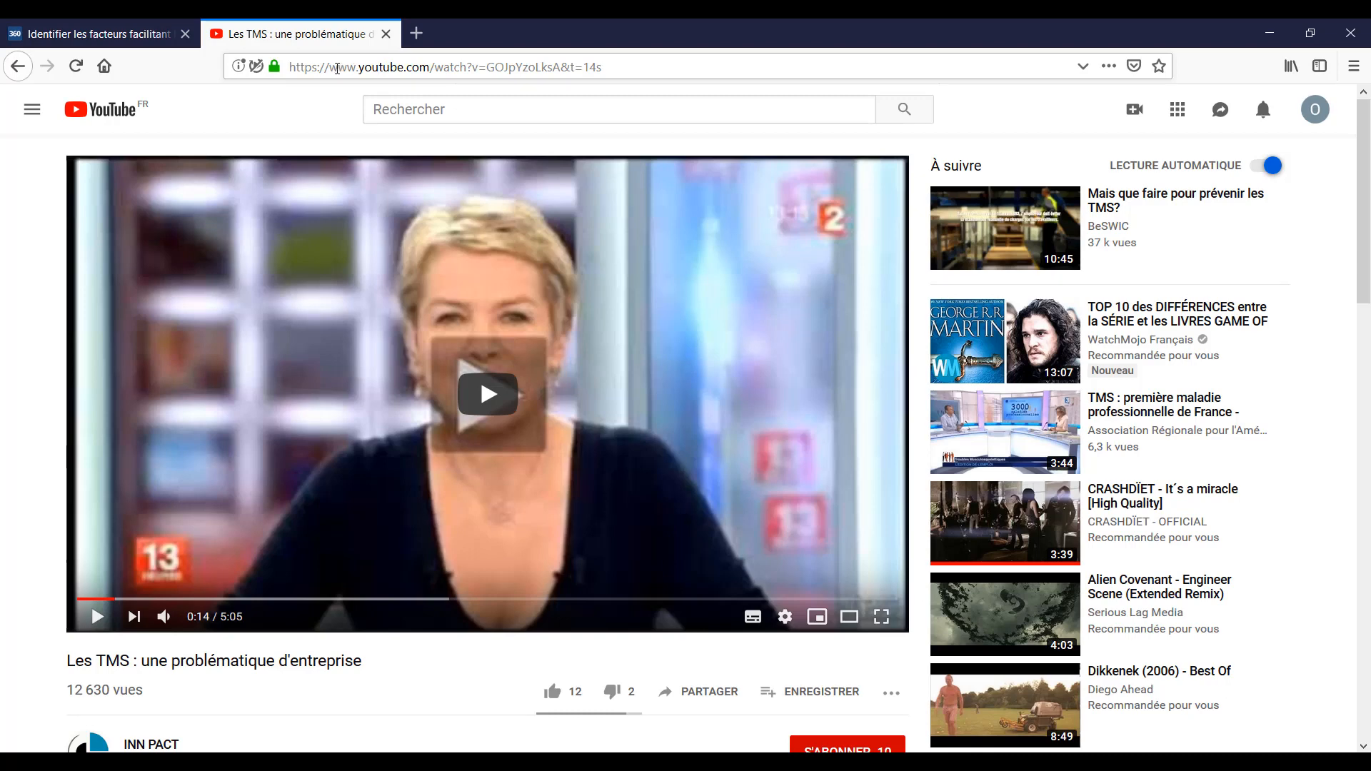
pyautogui.moveTo(611, 67); pyautogui.dragTo(289, 69)
pyautogui.hotkey('ctrl', 'c')
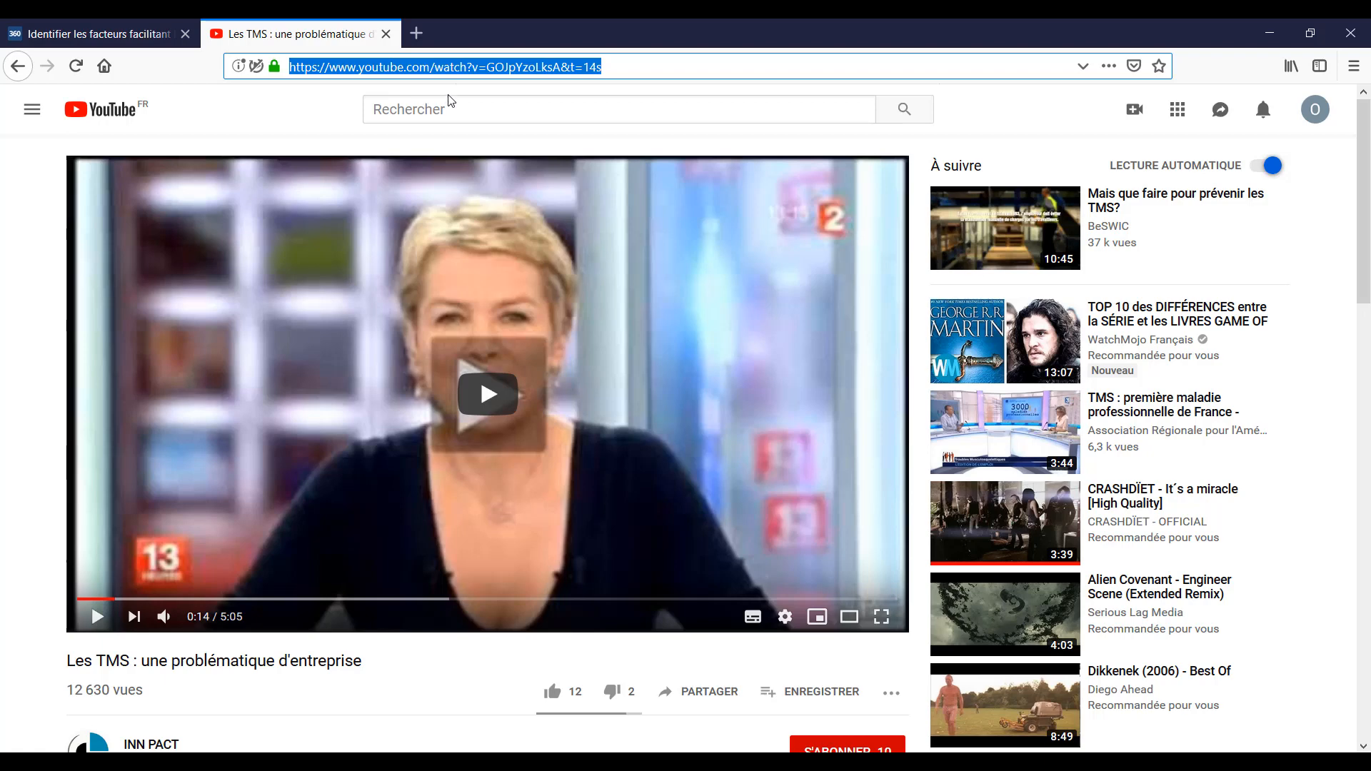
pyautogui.click(154, 43)
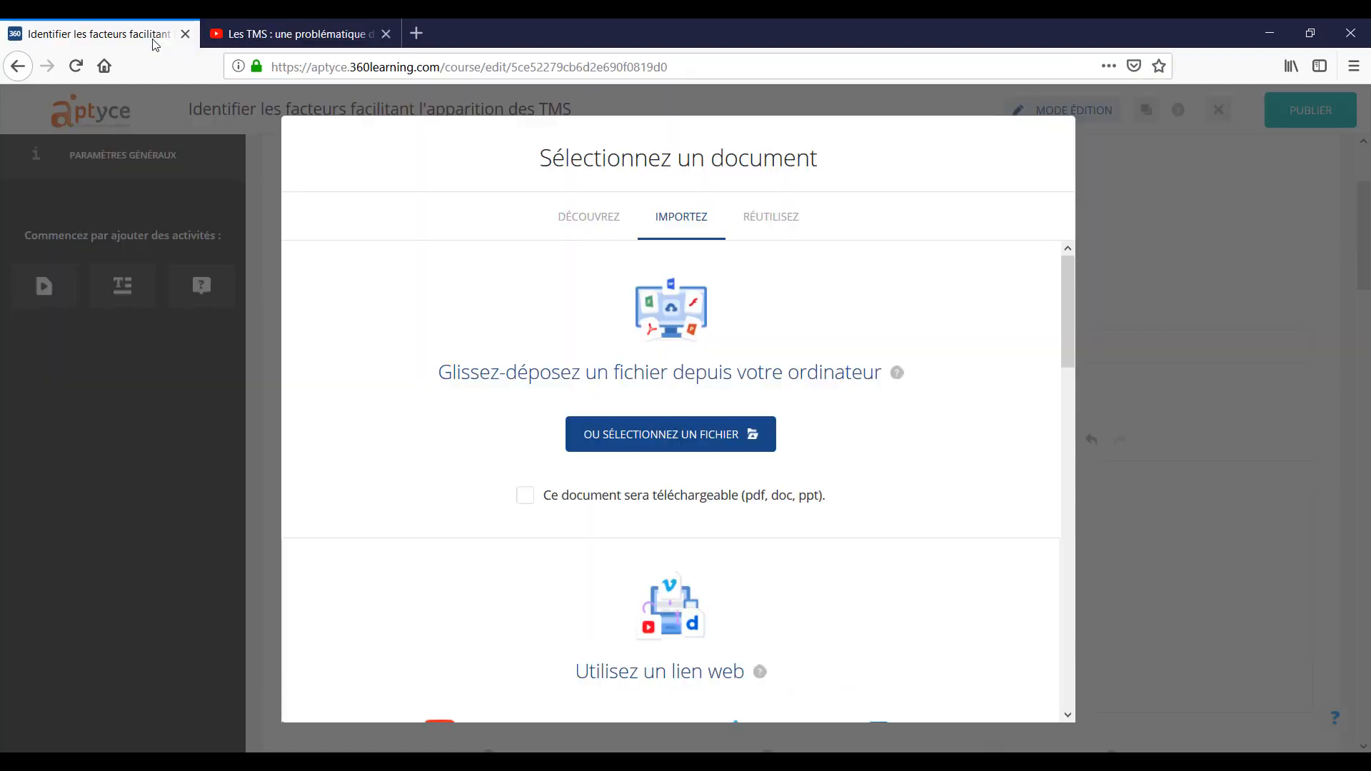
pyautogui.moveTo(1071, 311); pyautogui.dragTo(1070, 384)
pyautogui.scroll(-1, 1070, 384)
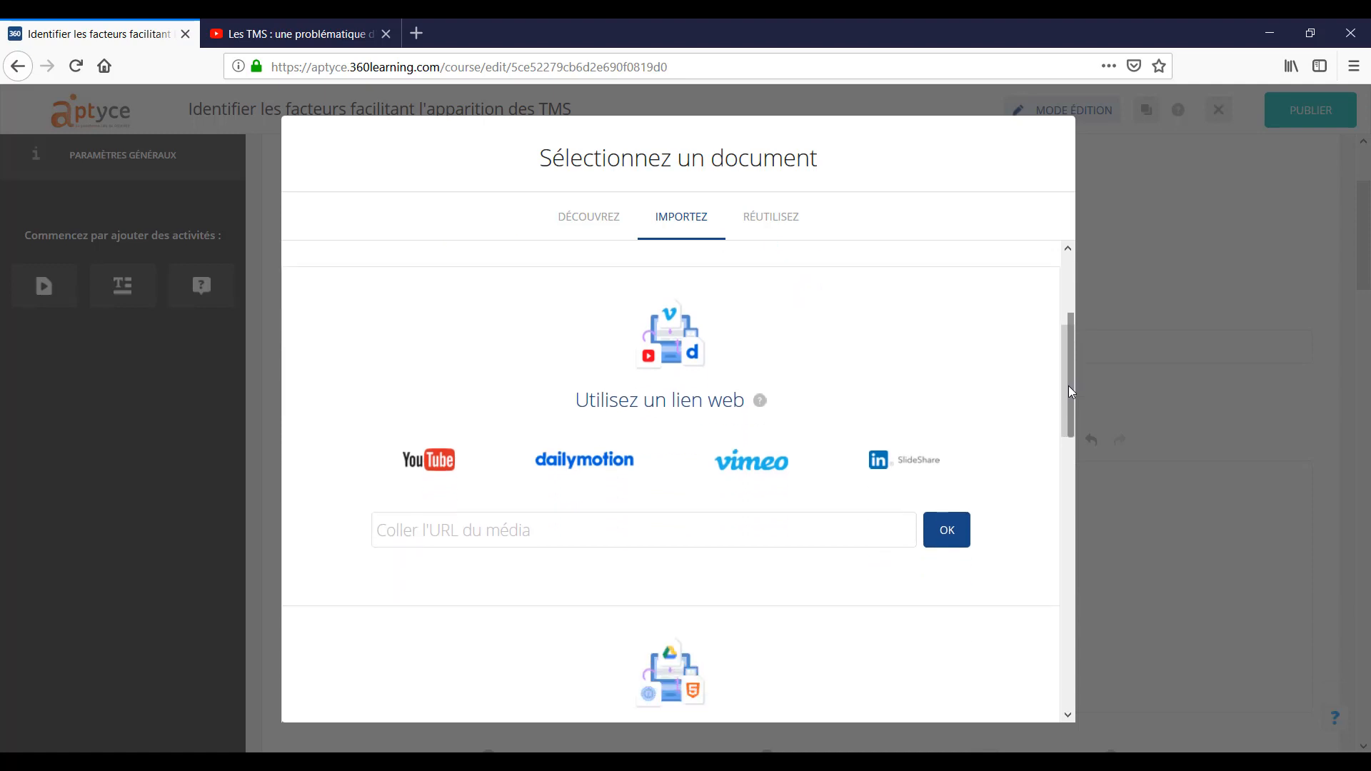
pyautogui.click(543, 532)
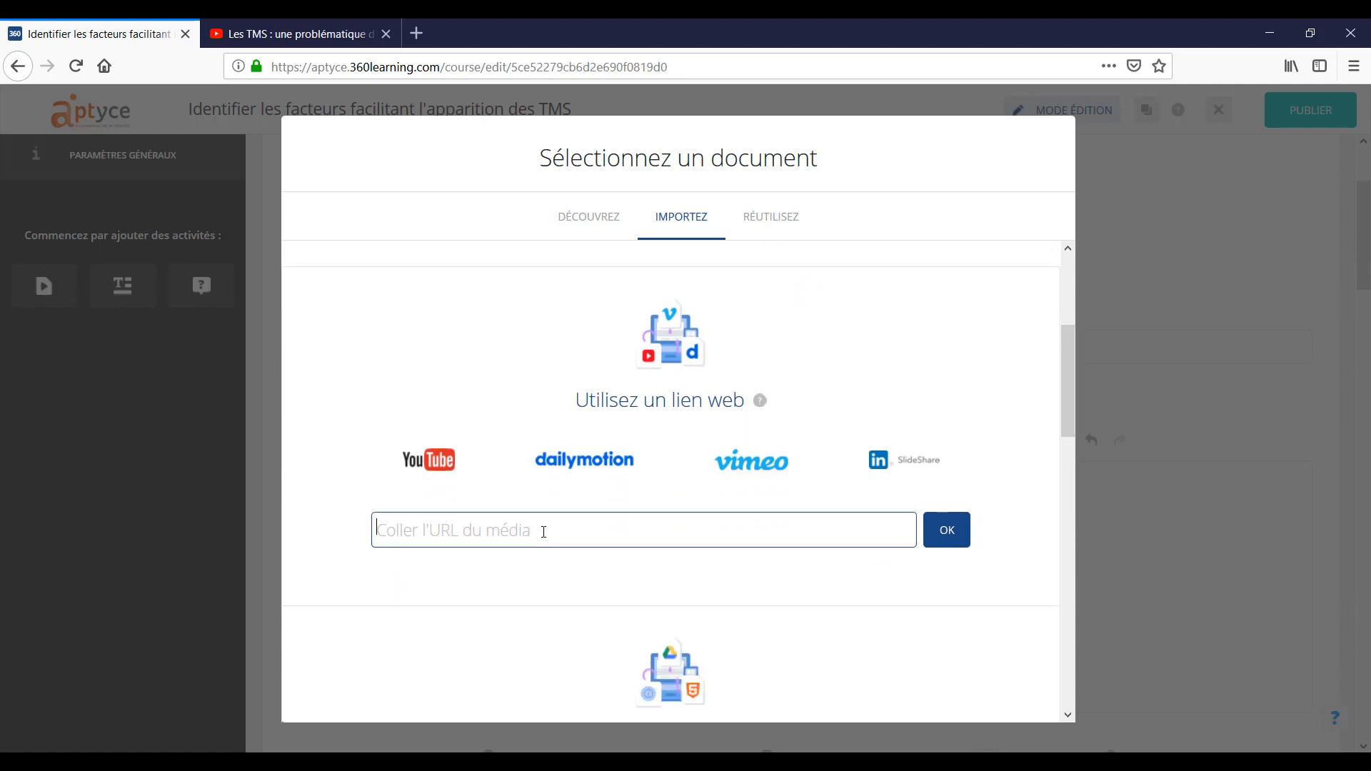
pyautogui.hotkey('ctrl', 'v')
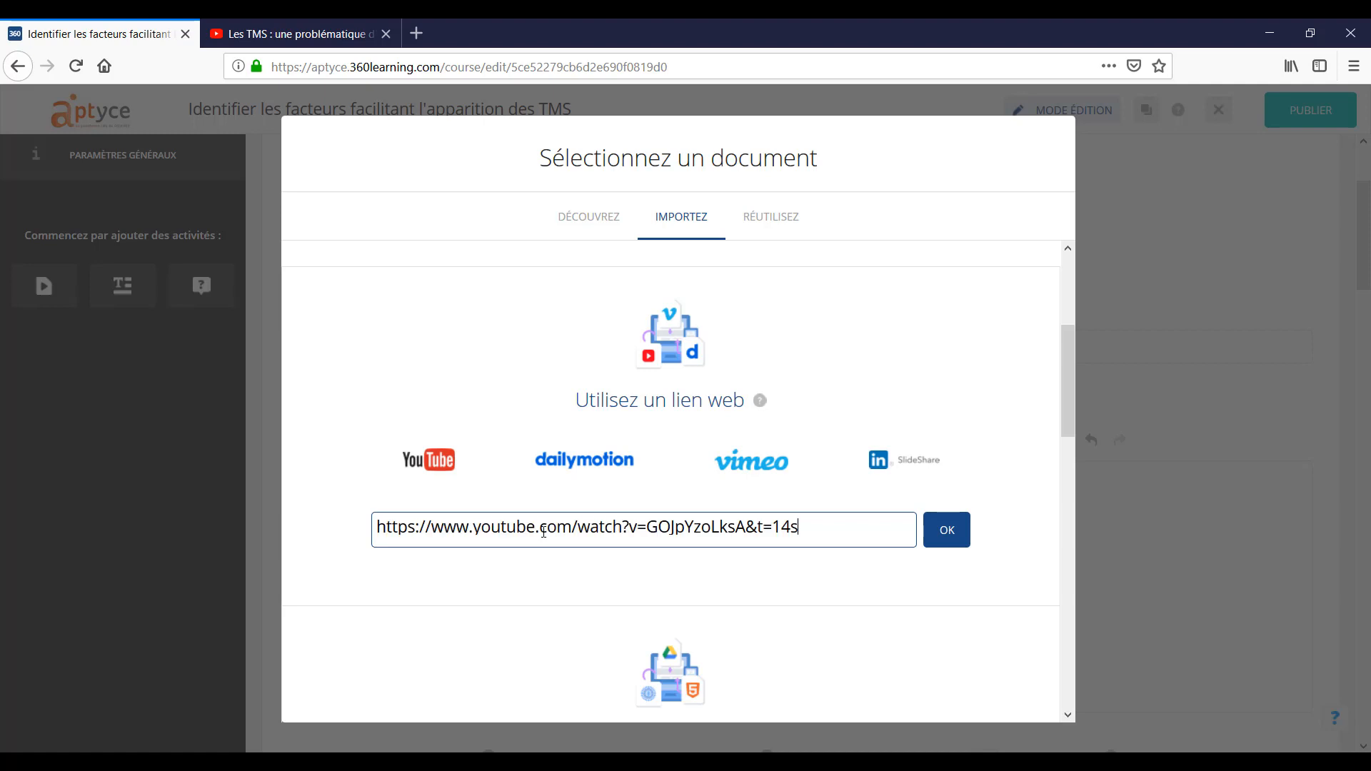
pyautogui.click(948, 539)
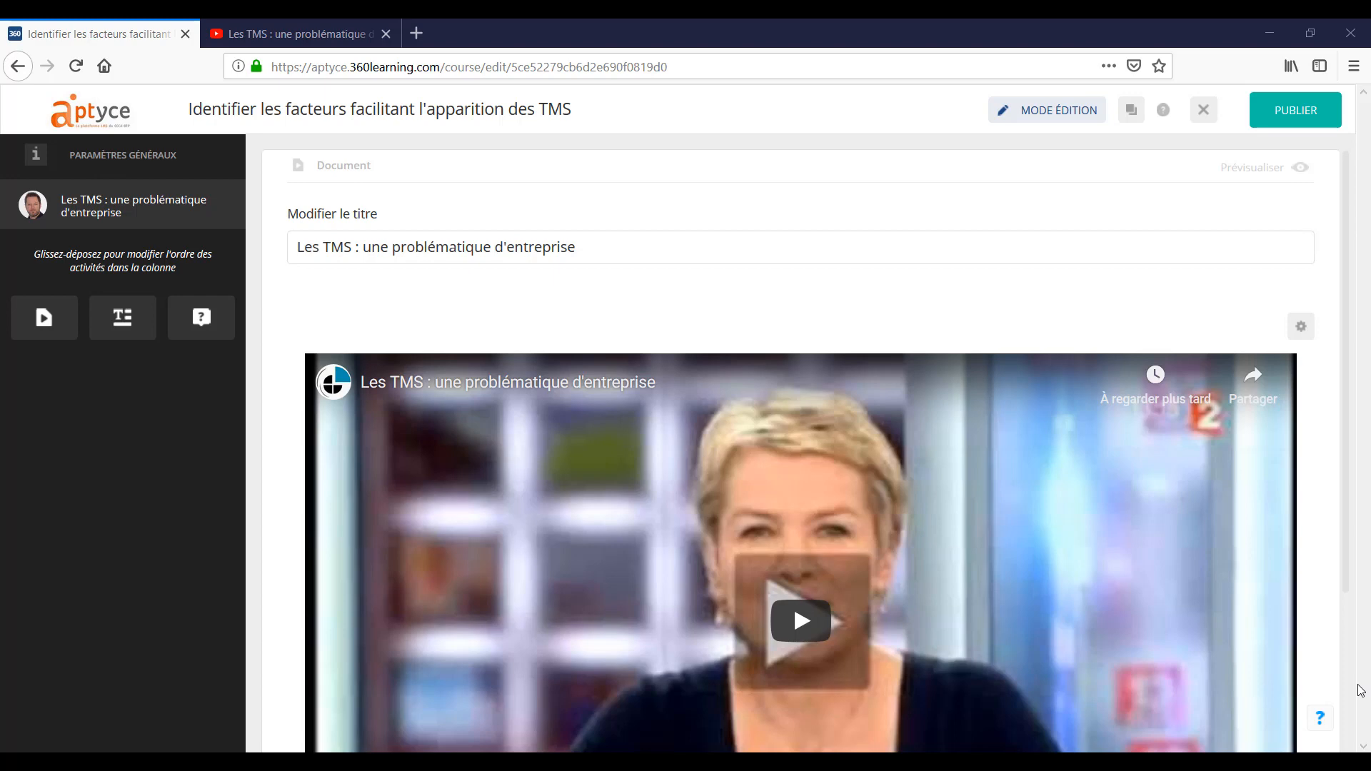
# Add a Vrai / Faux question stating "Les TMS sont la première cause de maladie professionnelle" and set Vrai as the correct answer
pyautogui.scroll(-1, 1360, 690)
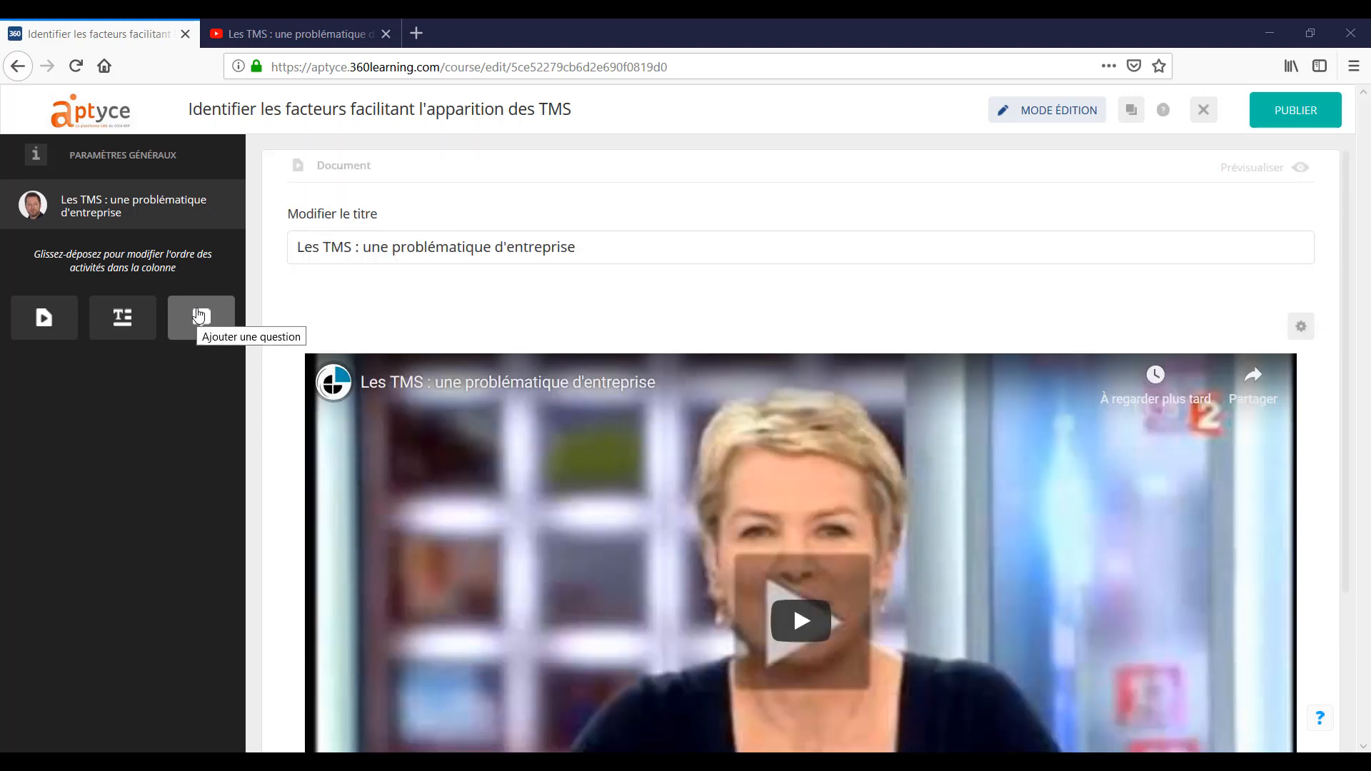
pyautogui.click(202, 321)
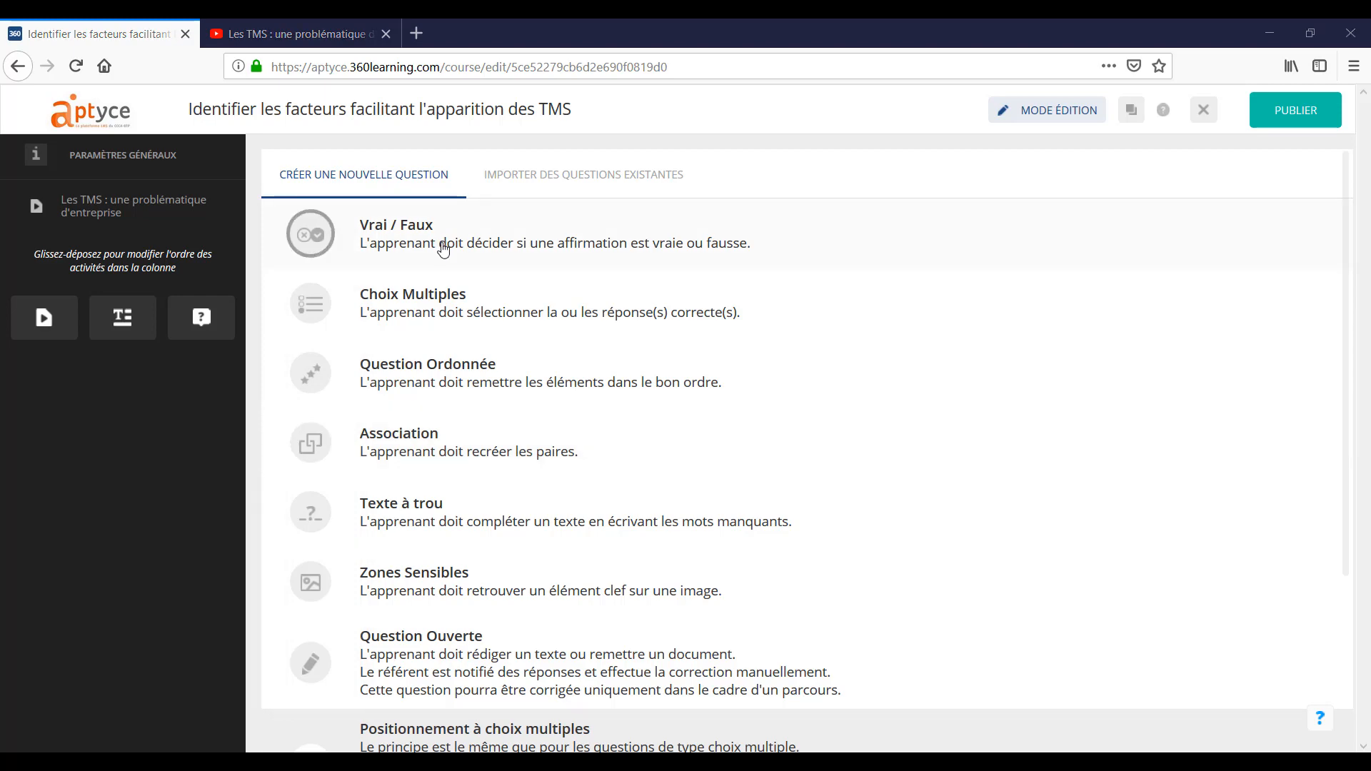
pyautogui.click(408, 249)
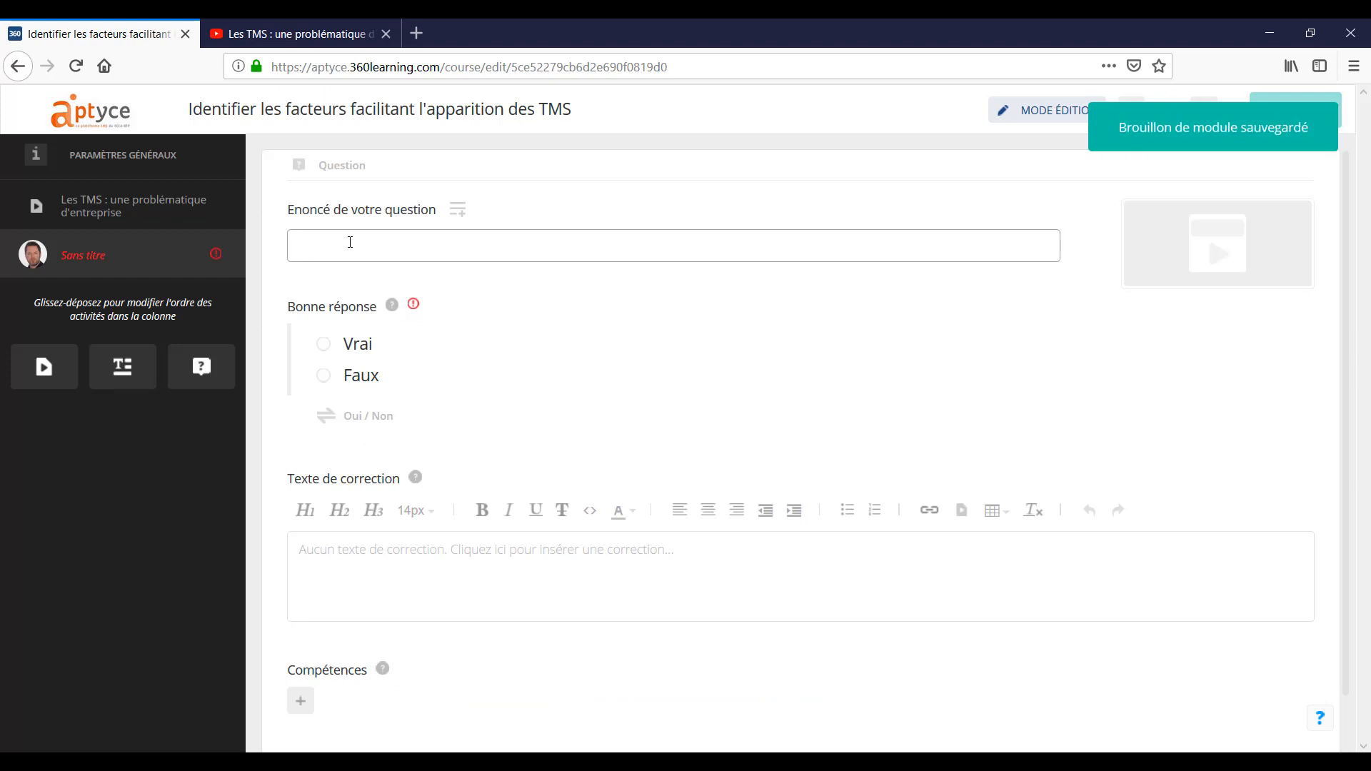
pyautogui.write('Les TMS sont la première cause de maladie professionnelle')
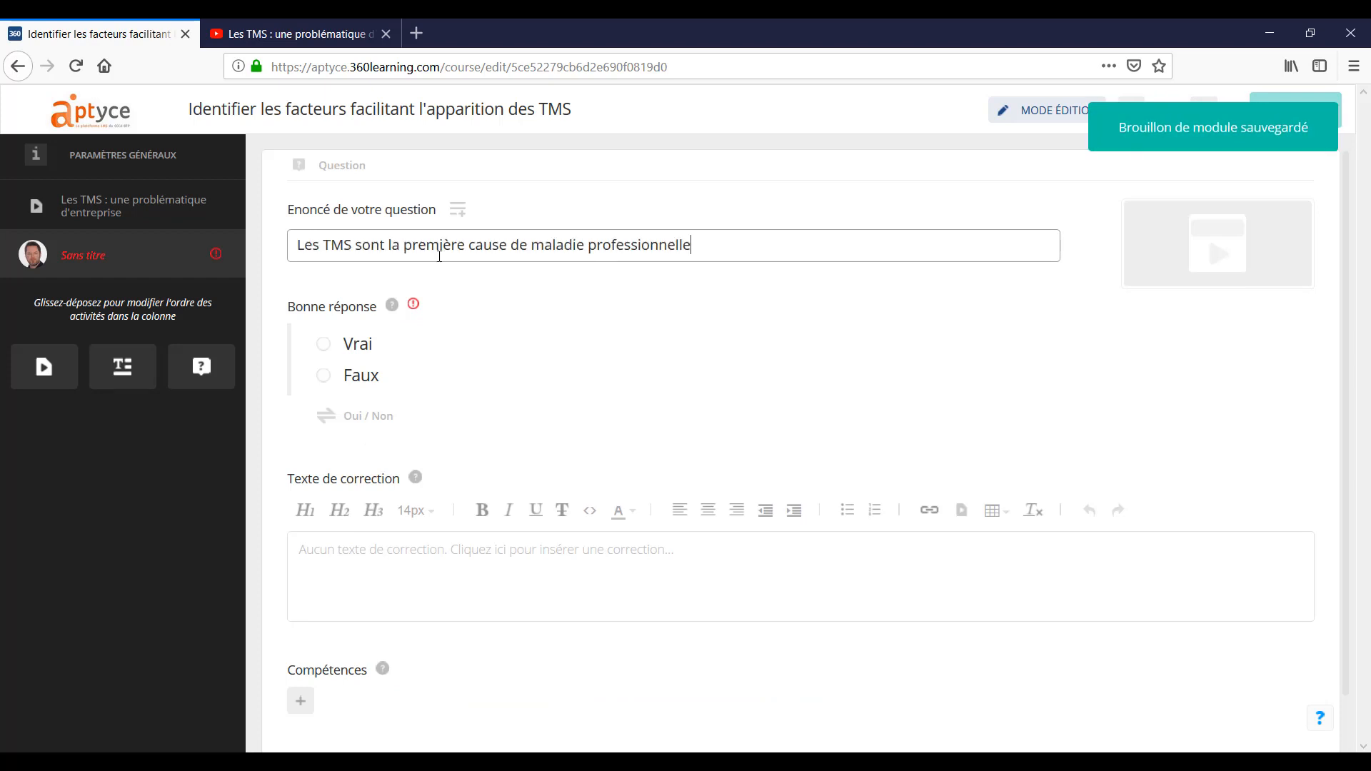
pyautogui.click(359, 344)
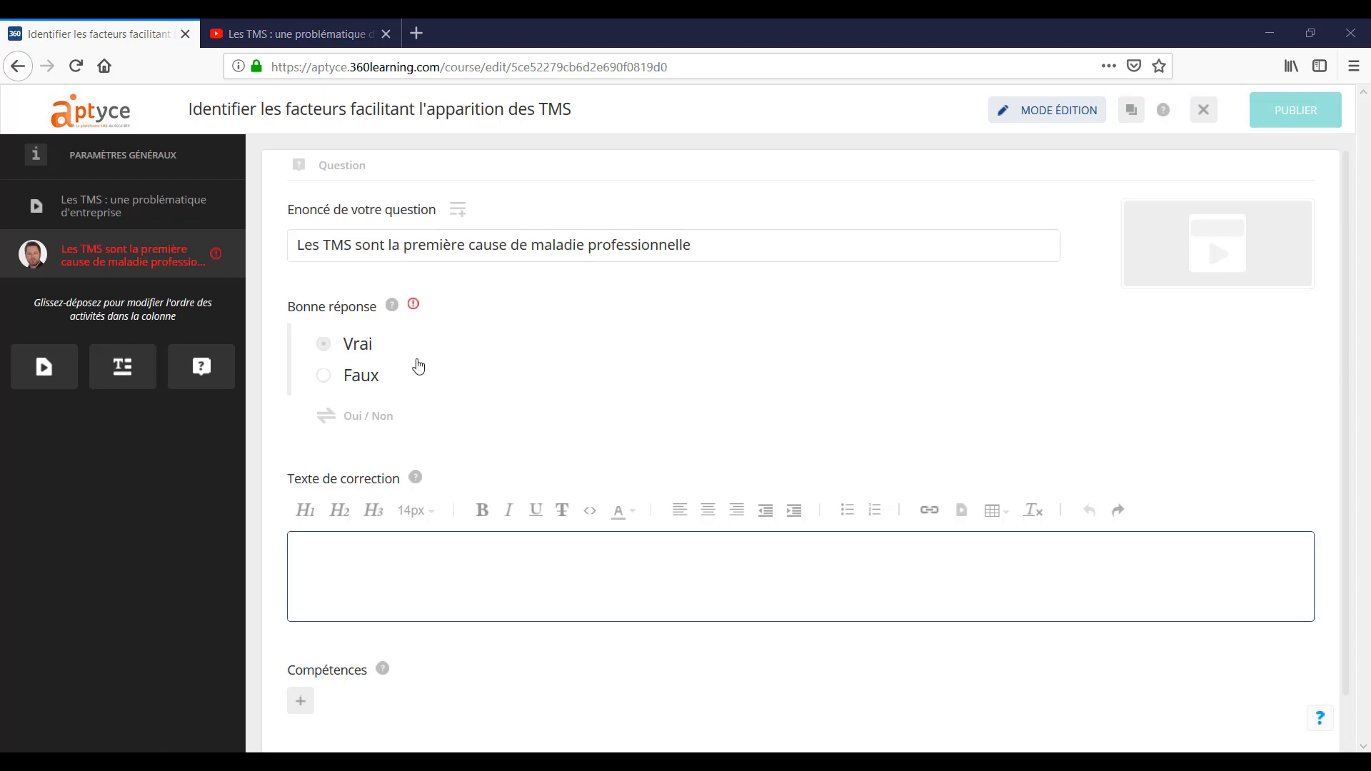
pyautogui.click(365, 346)
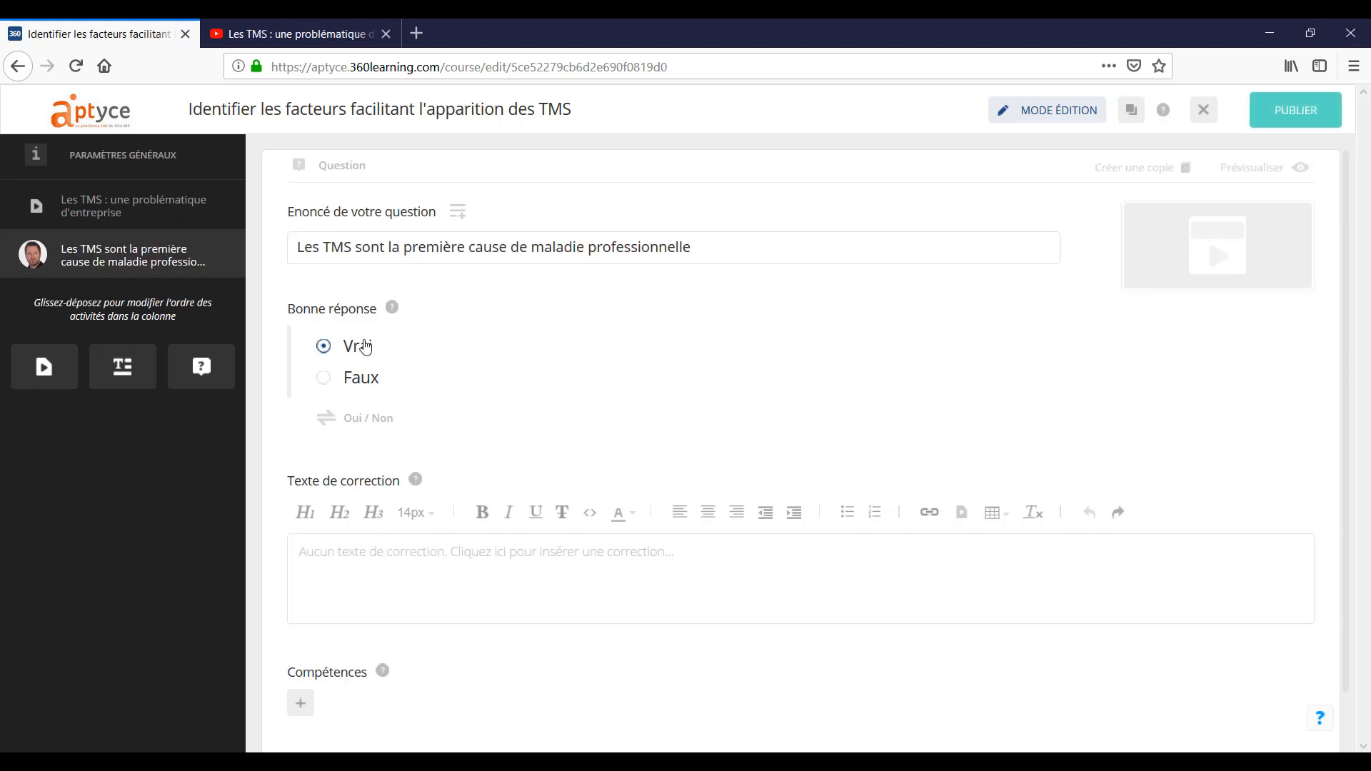
pyautogui.click(364, 561)
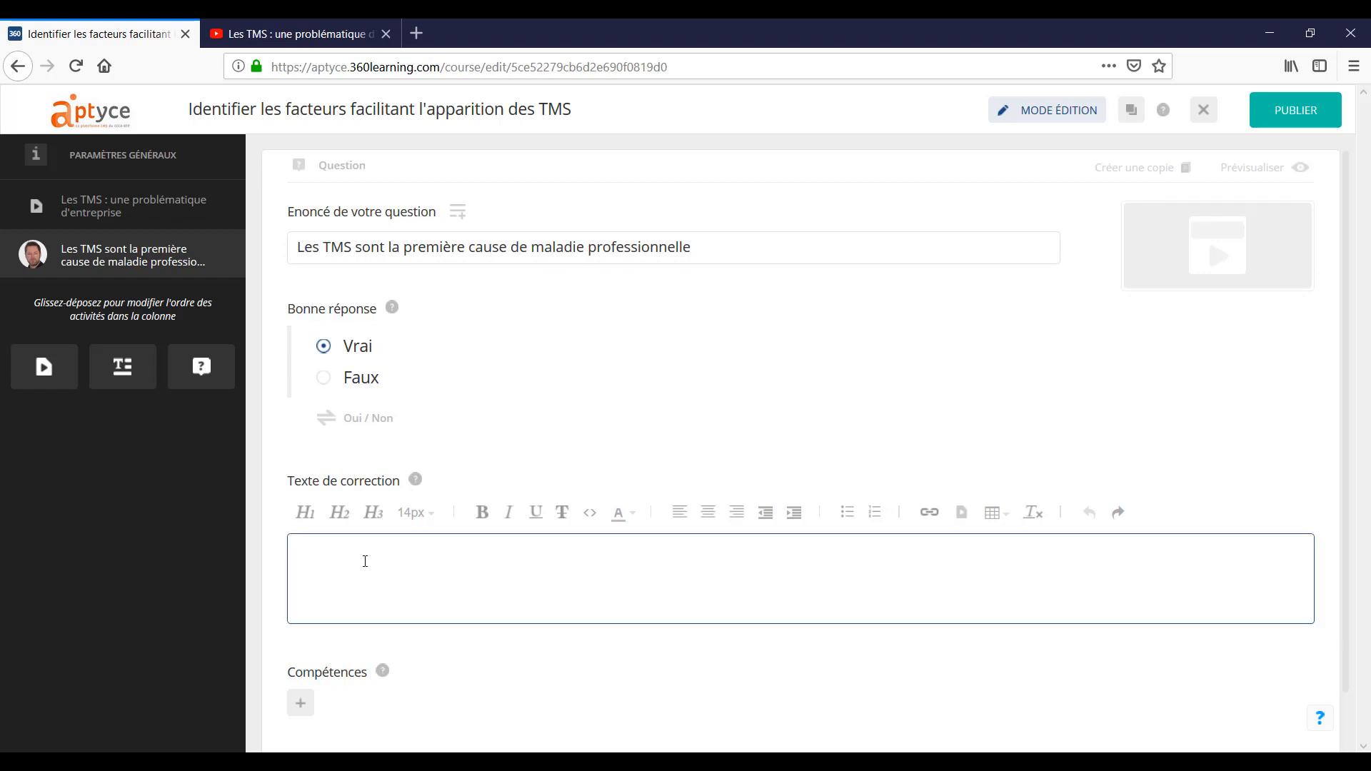
pyautogui.write('Ils représentent 95 % des maladies professionnelles reconnues pour les salariés agricoles et 80 % pour les actifs du régime général. https://www.identites-mutuelle.com/entreprise/actualite/tms-maladie-professionnelle')
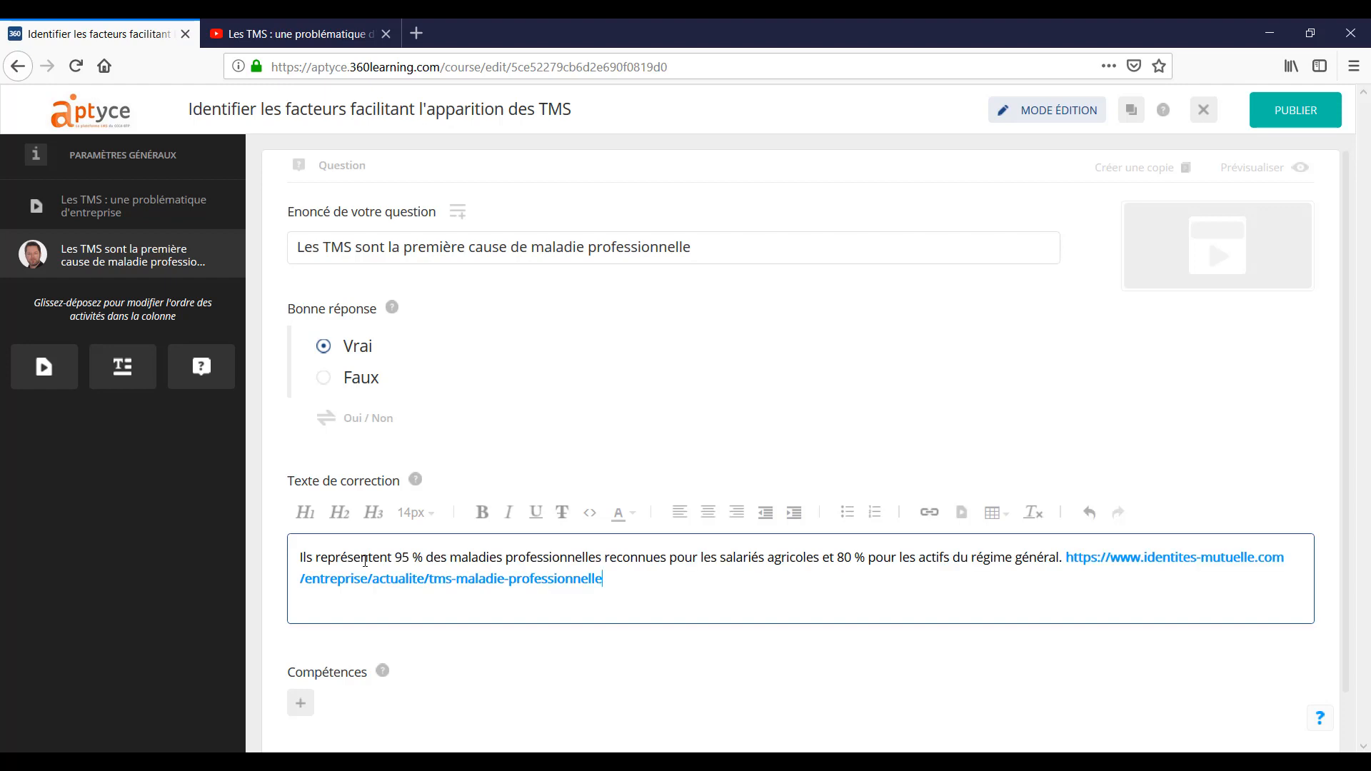
pyautogui.click(549, 584)
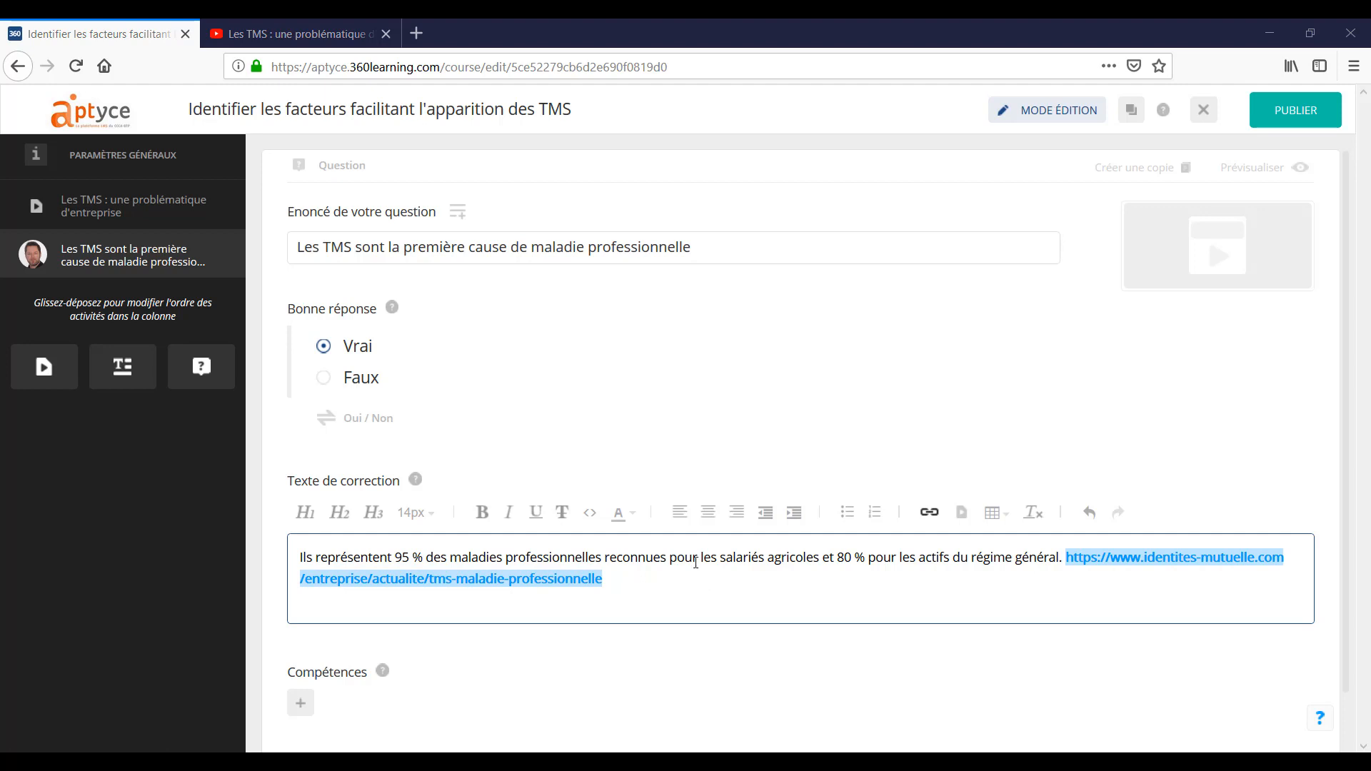
pyautogui.click(696, 561)
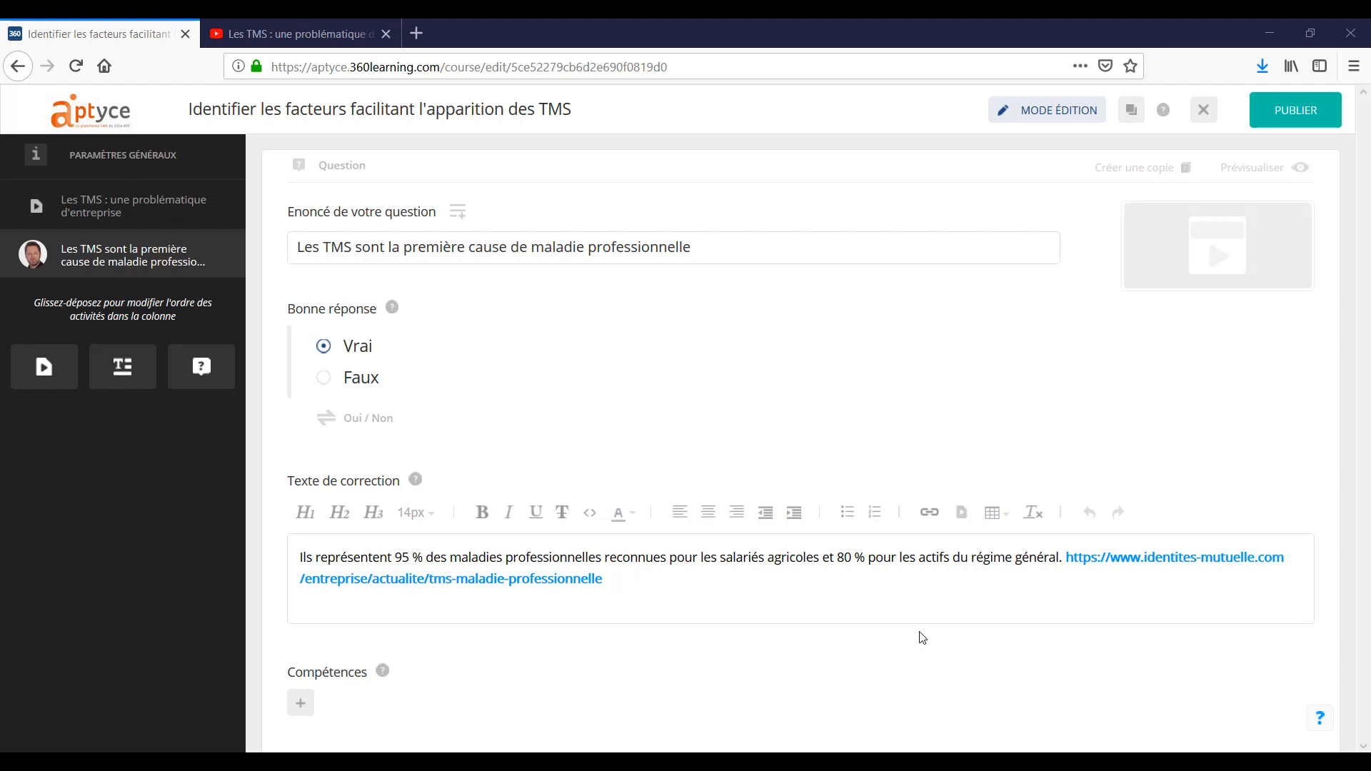
# Illustrate the Vrai / Faux question with the image file visuel-tms from the computer's ressources folder
pyautogui.click(1211, 254)
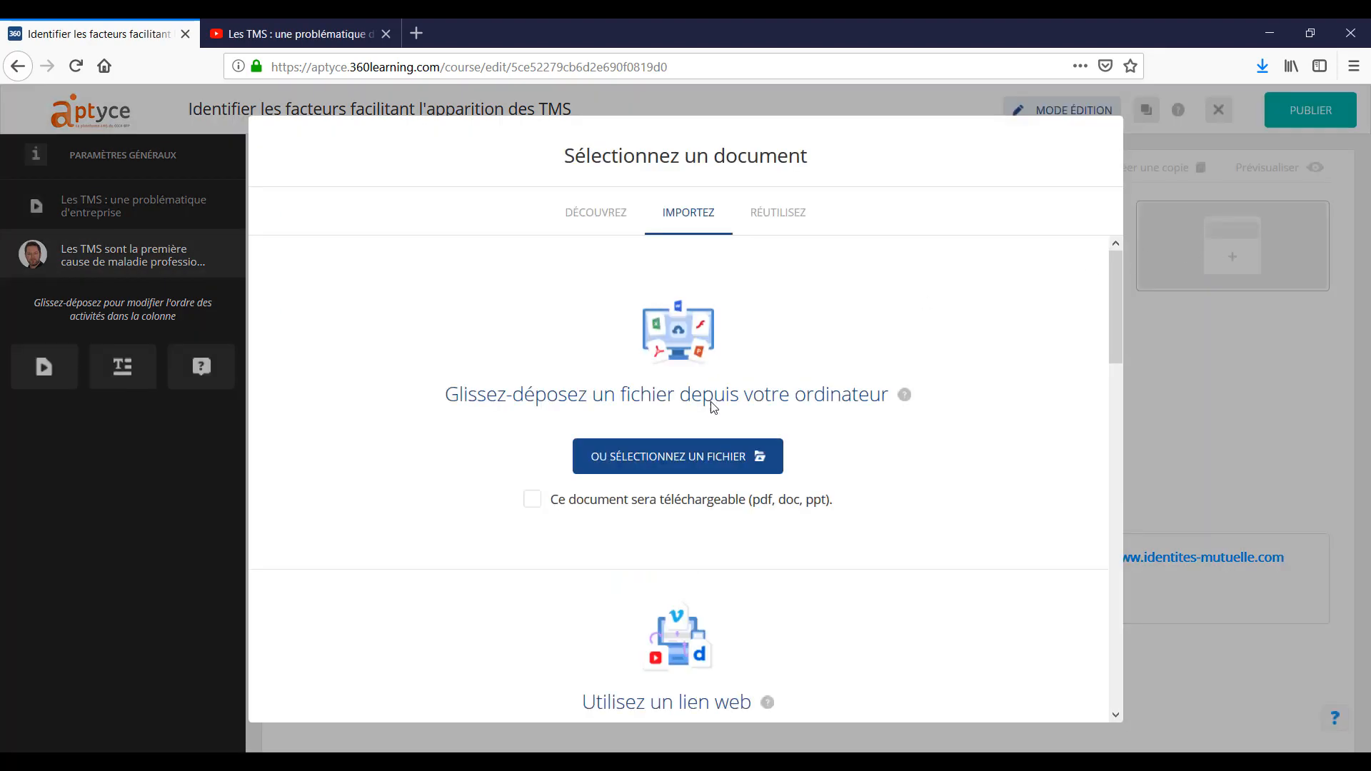
pyautogui.click(715, 468)
pyautogui.click(743, 359)
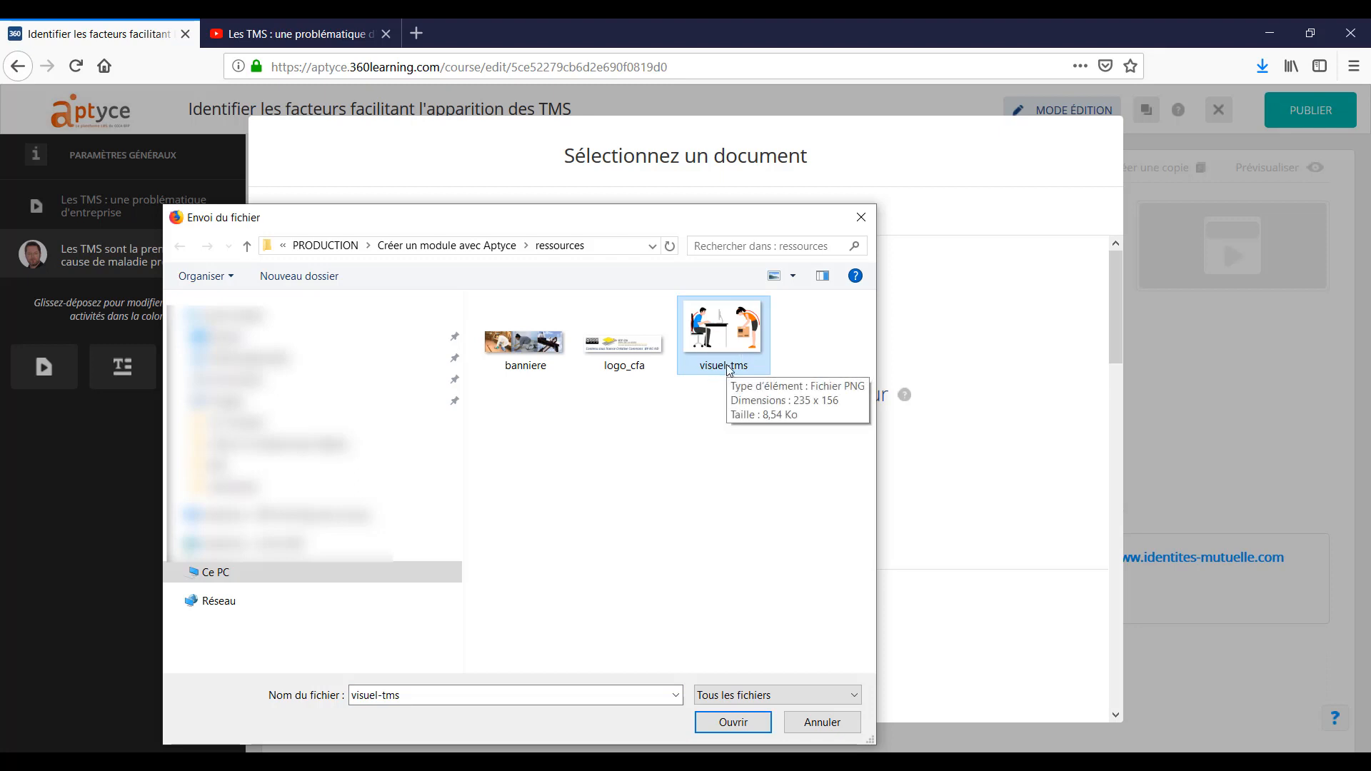
pyautogui.click(729, 722)
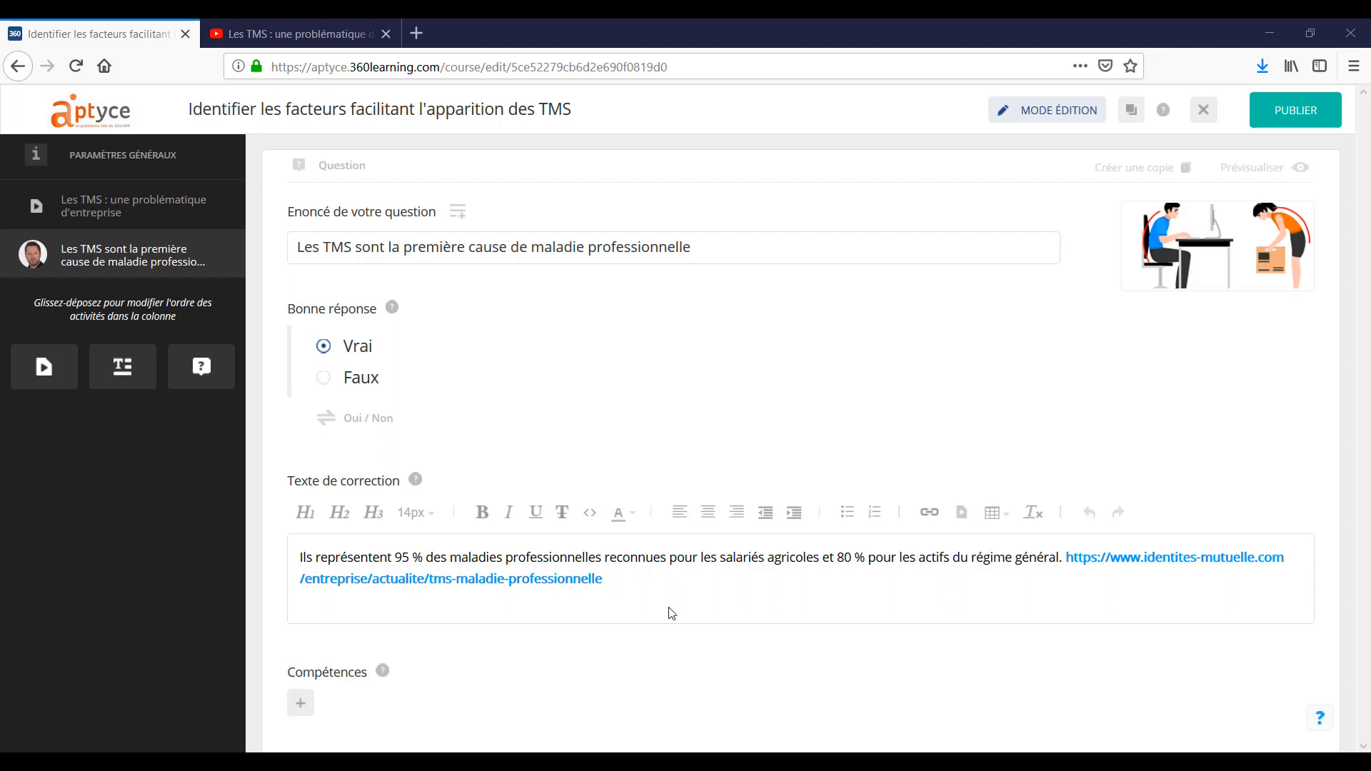
# Create a new fiche titled "Synthèse" with the centred bold text "Cliquer sur l'image pour télécharger la synthèse au format PDF"
pyautogui.click(141, 389)
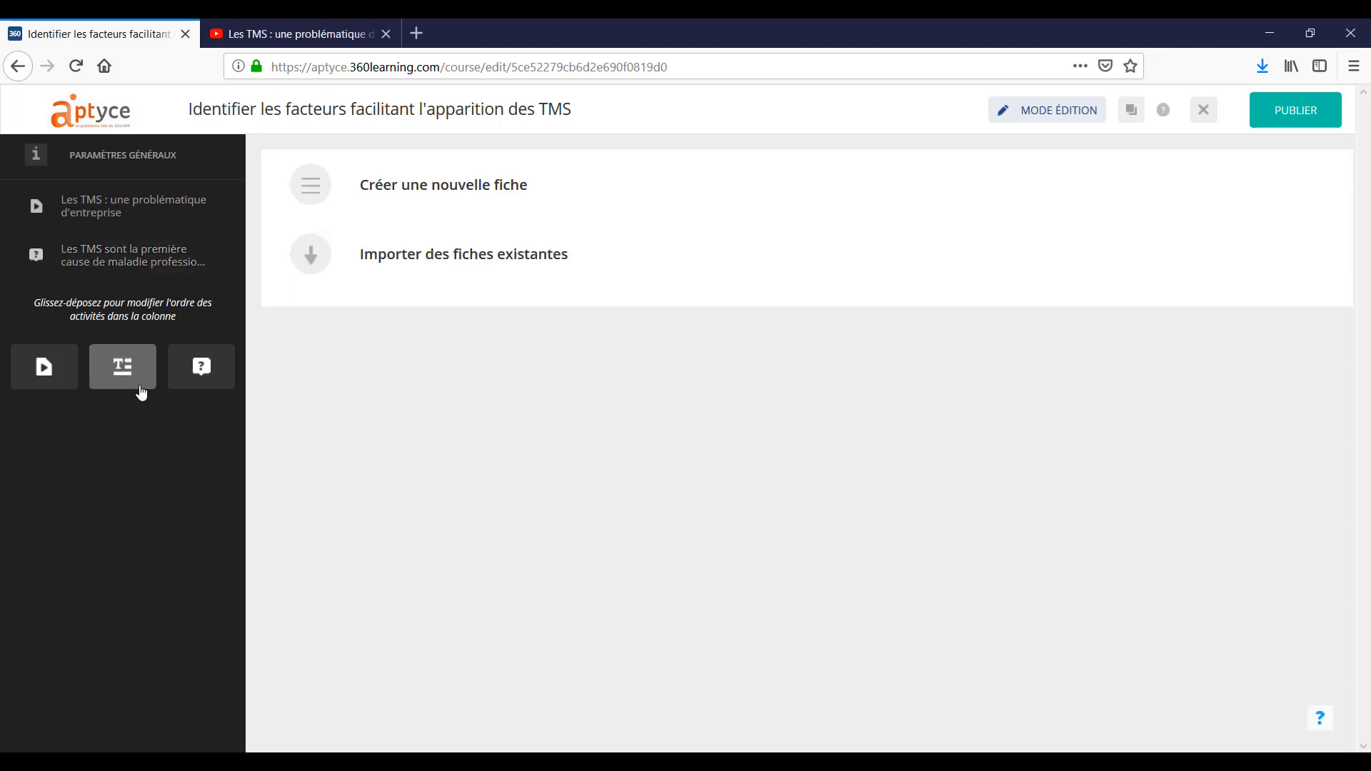
pyautogui.click(367, 199)
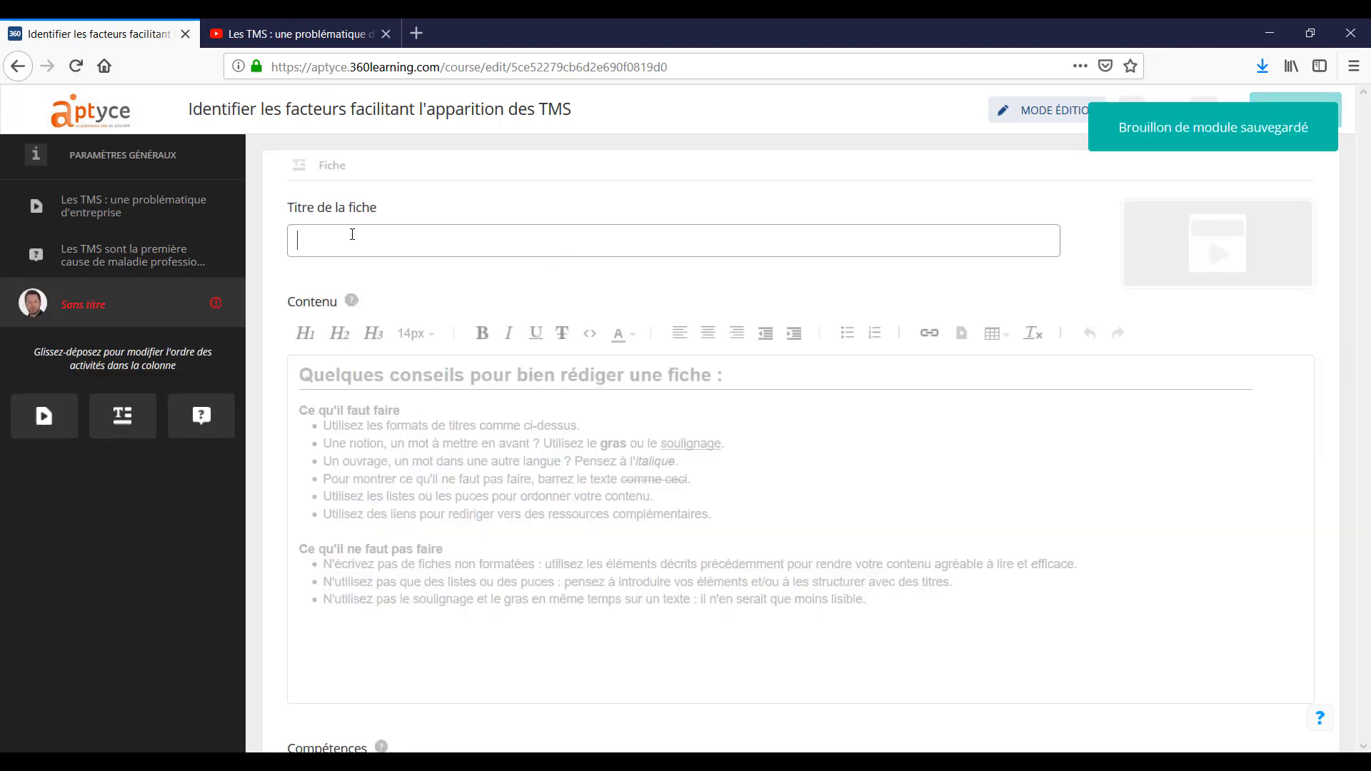
pyautogui.write('SYNT')
pyautogui.press('BackSpace')
pyautogui.press('BackSpace')
pyautogui.press('BackSpace')
pyautogui.press('BackSpace')
pyautogui.write('Synthèse')
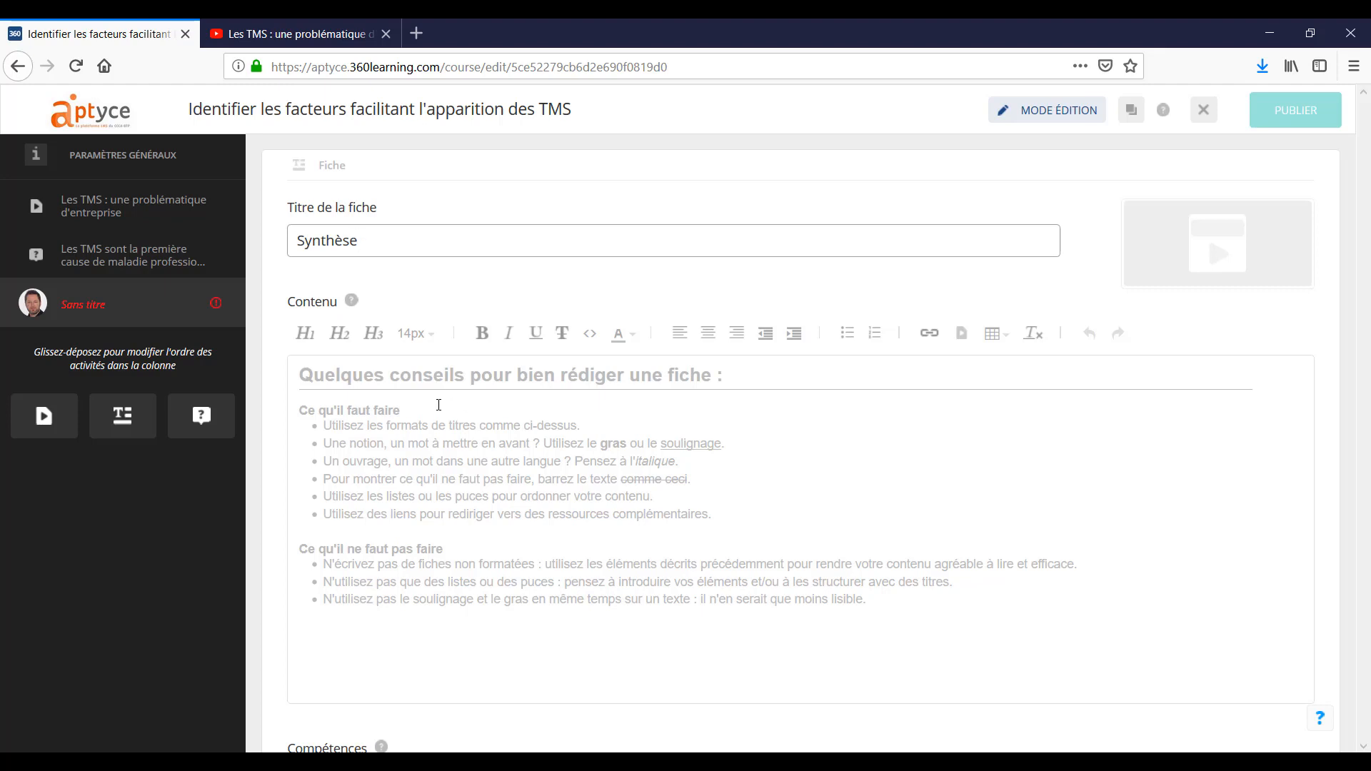
pyautogui.click(439, 405)
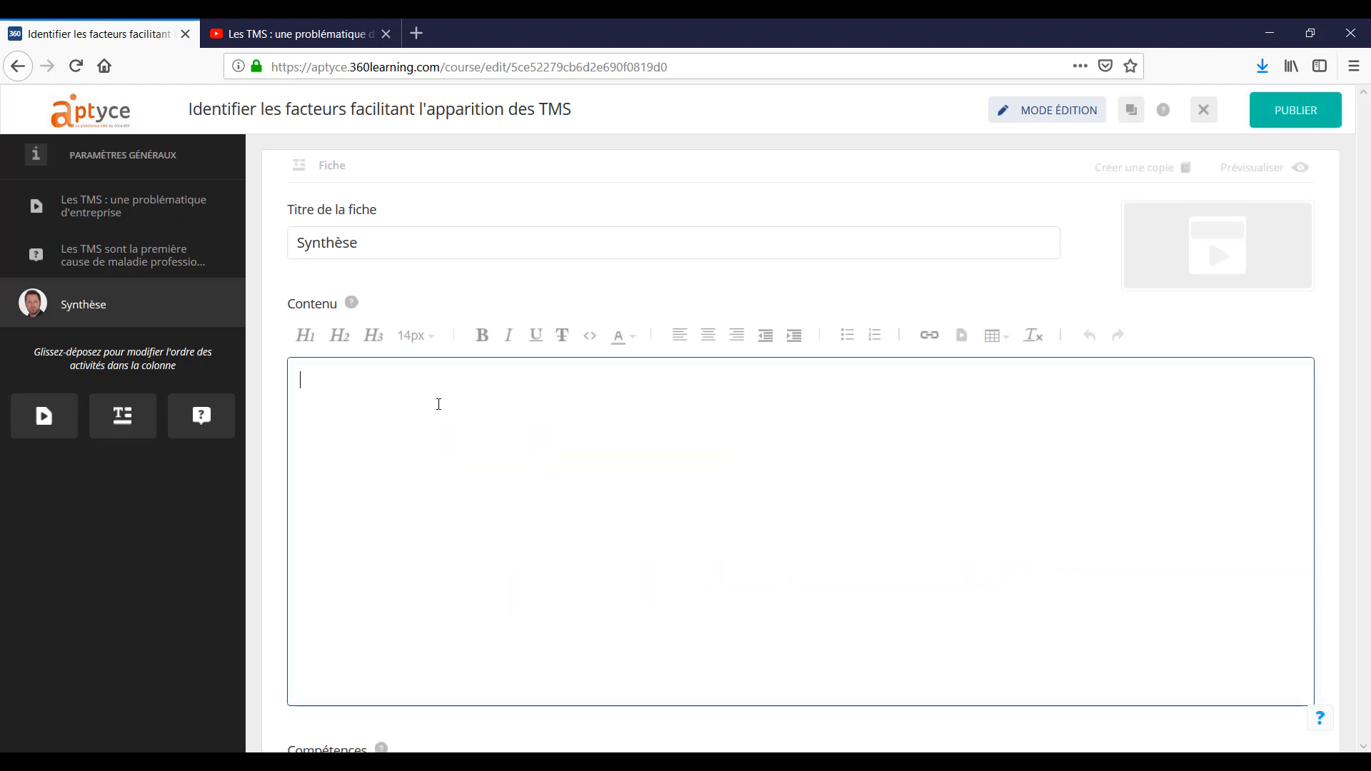
pyautogui.write("Cliquer sur l'image pour télécharger la synthèse au format PDF")
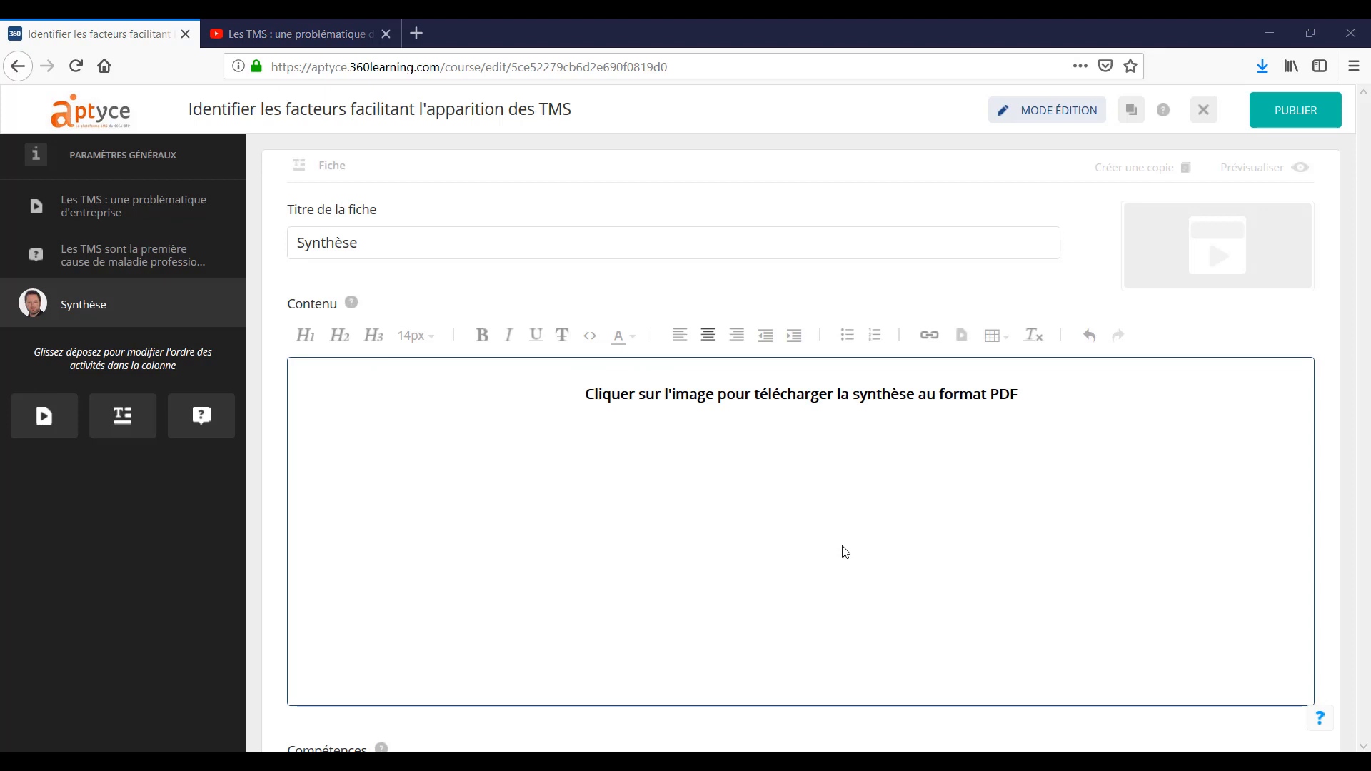
# Insert the PDF file "Effets sur la santé" below the fiche's text as a downloadable document
pyautogui.click(787, 438)
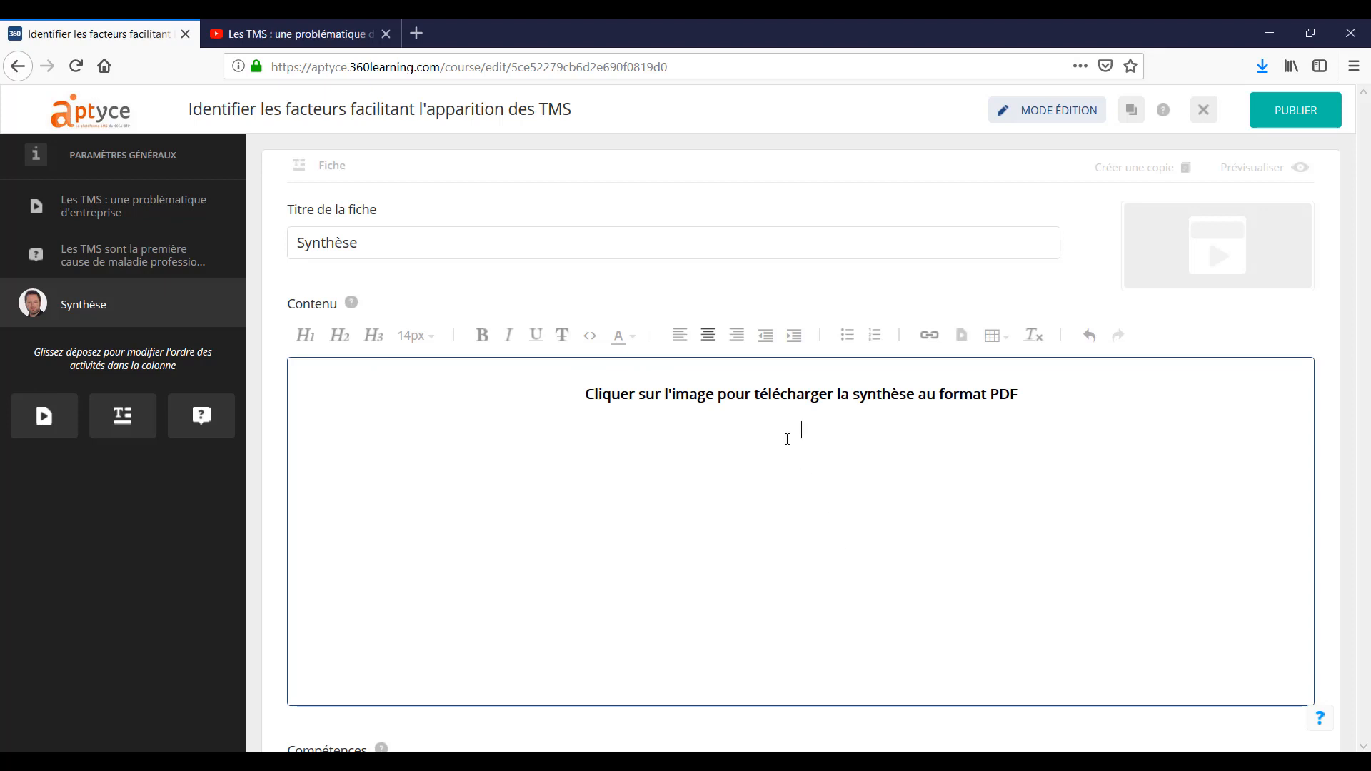
pyautogui.click(962, 335)
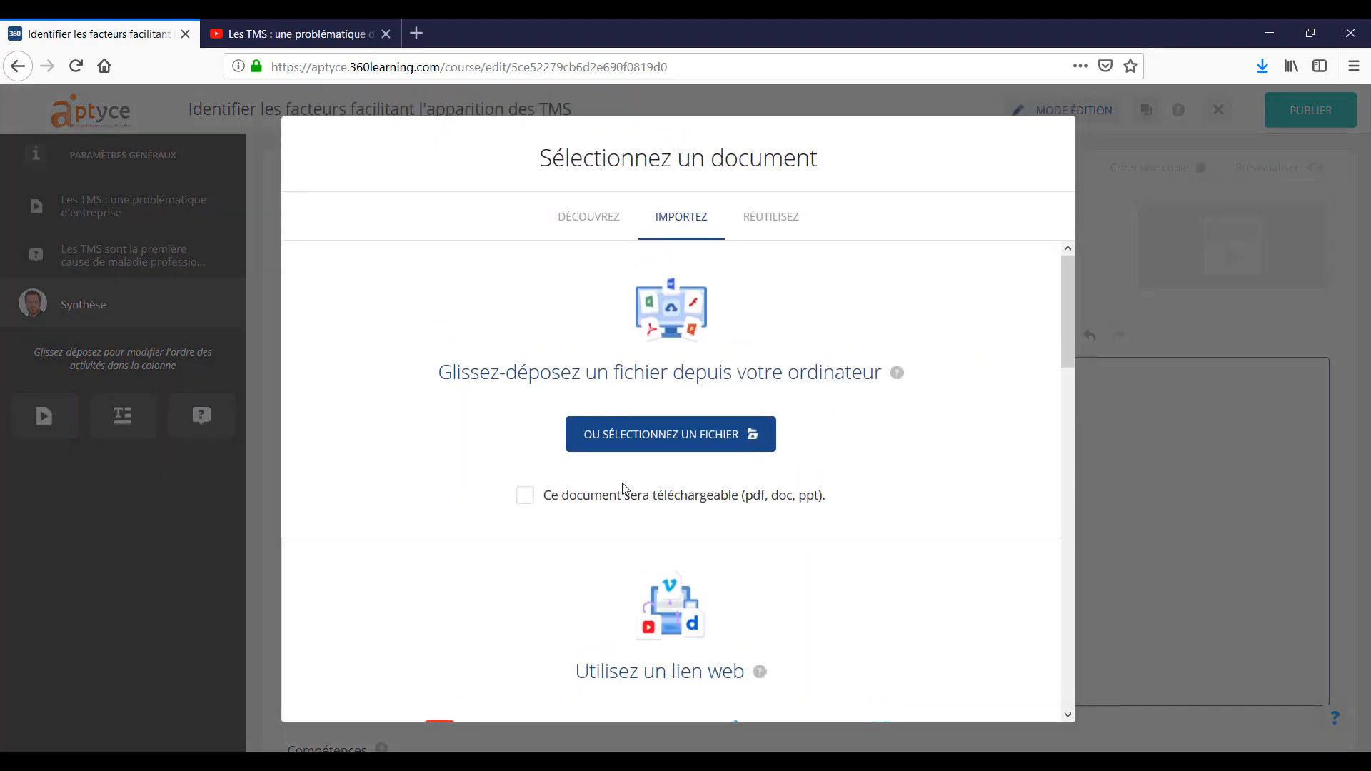
pyautogui.click(527, 496)
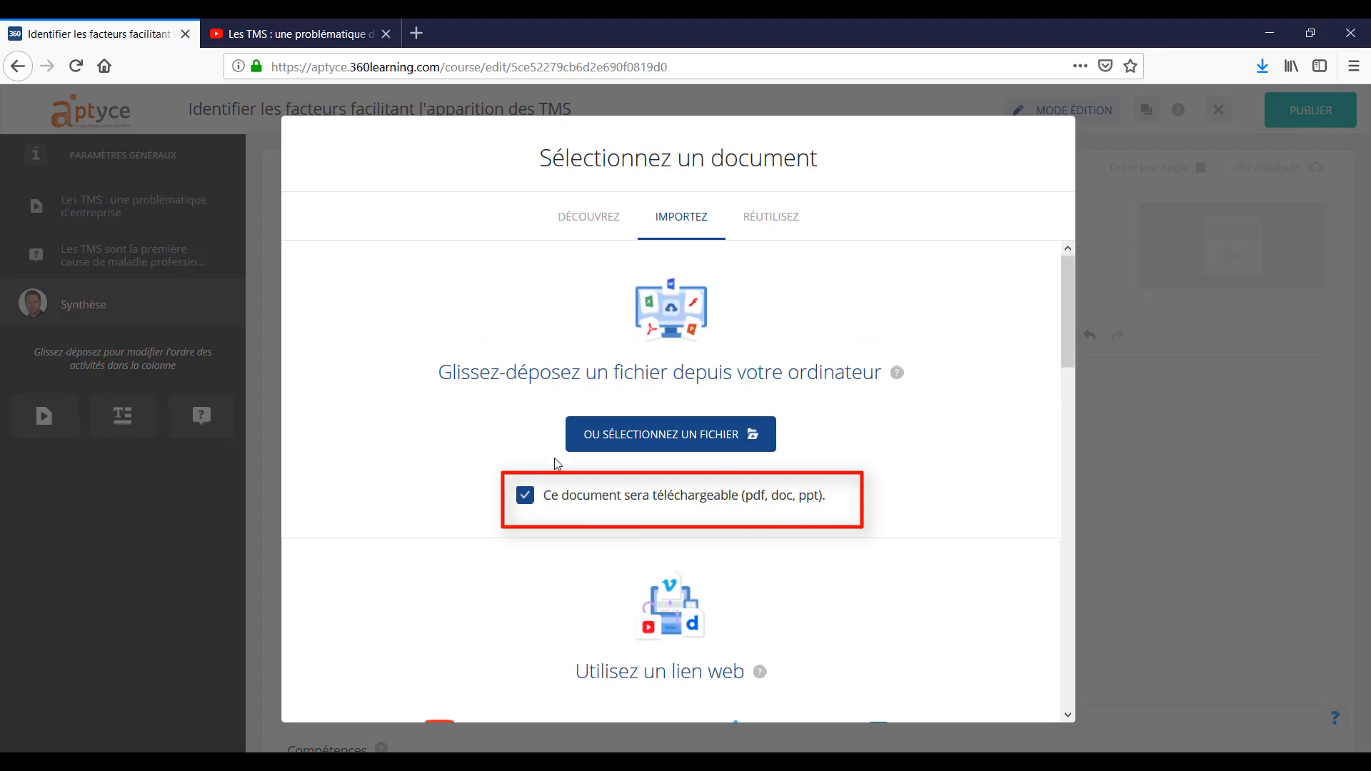
pyautogui.click(609, 446)
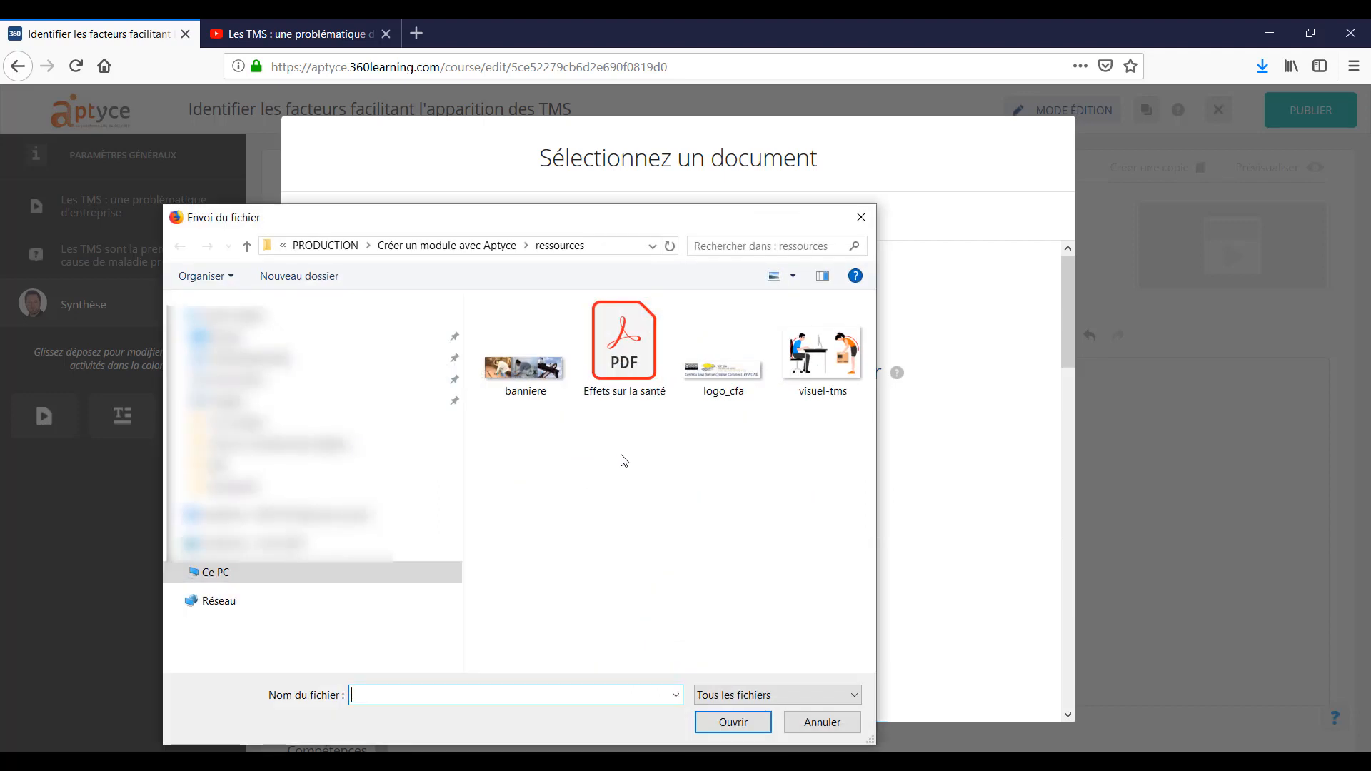
pyautogui.click(631, 401)
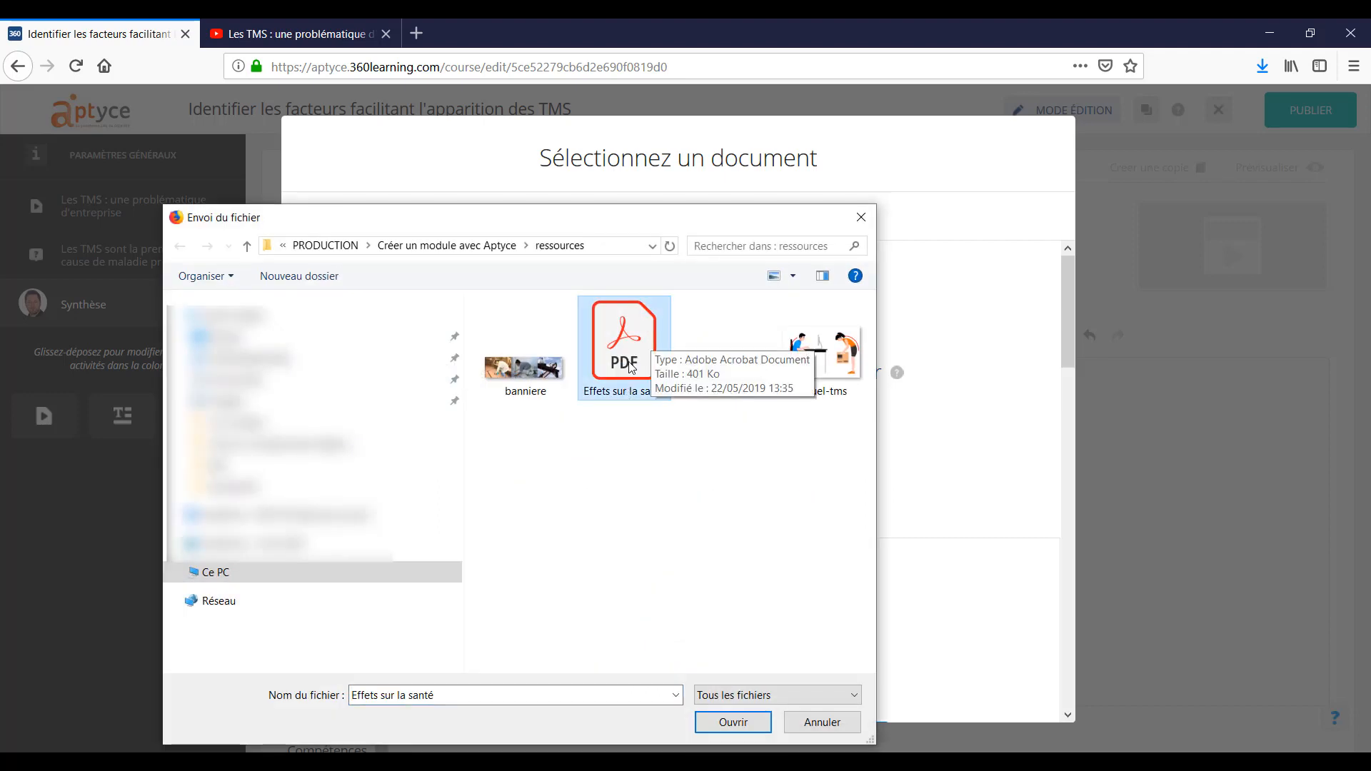
pyautogui.click(733, 723)
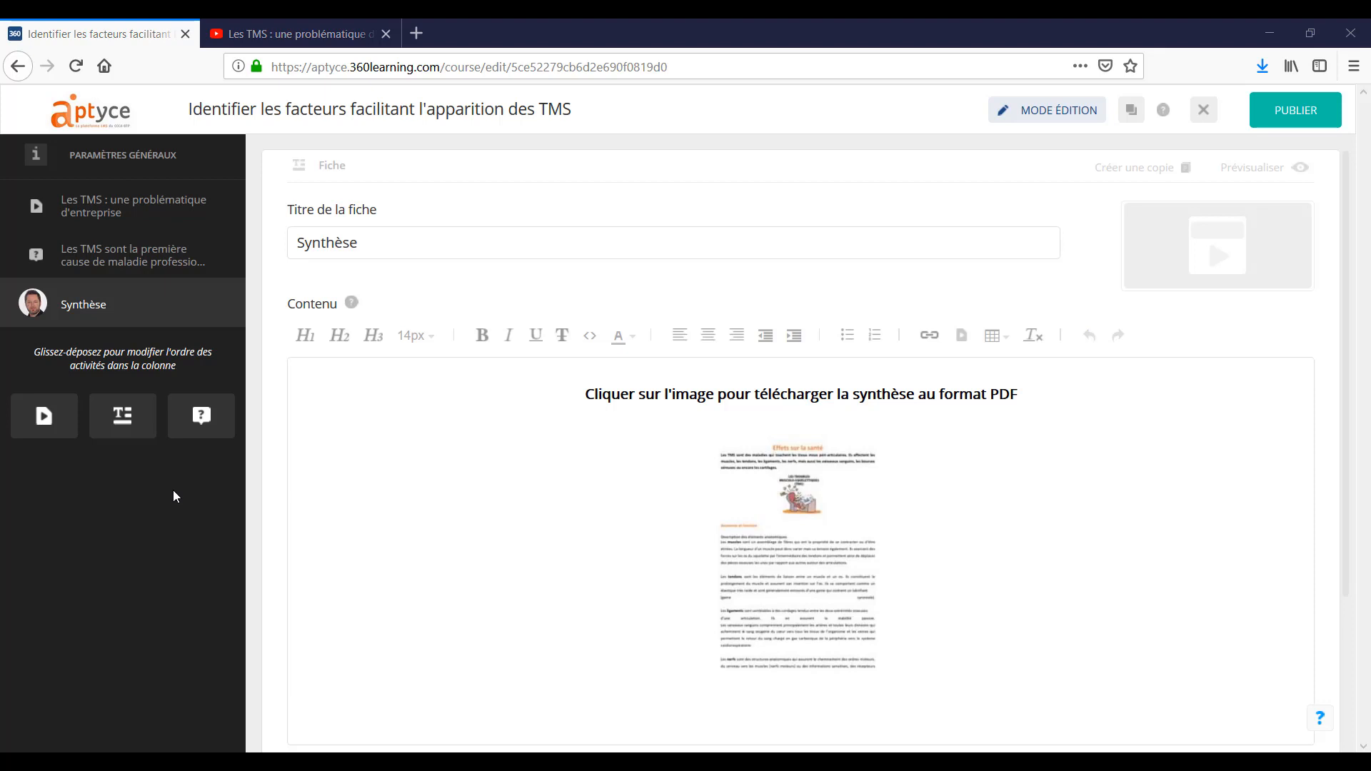
# Check the module's video, question and Synthèse activities, and publish the module
pyautogui.click(107, 224)
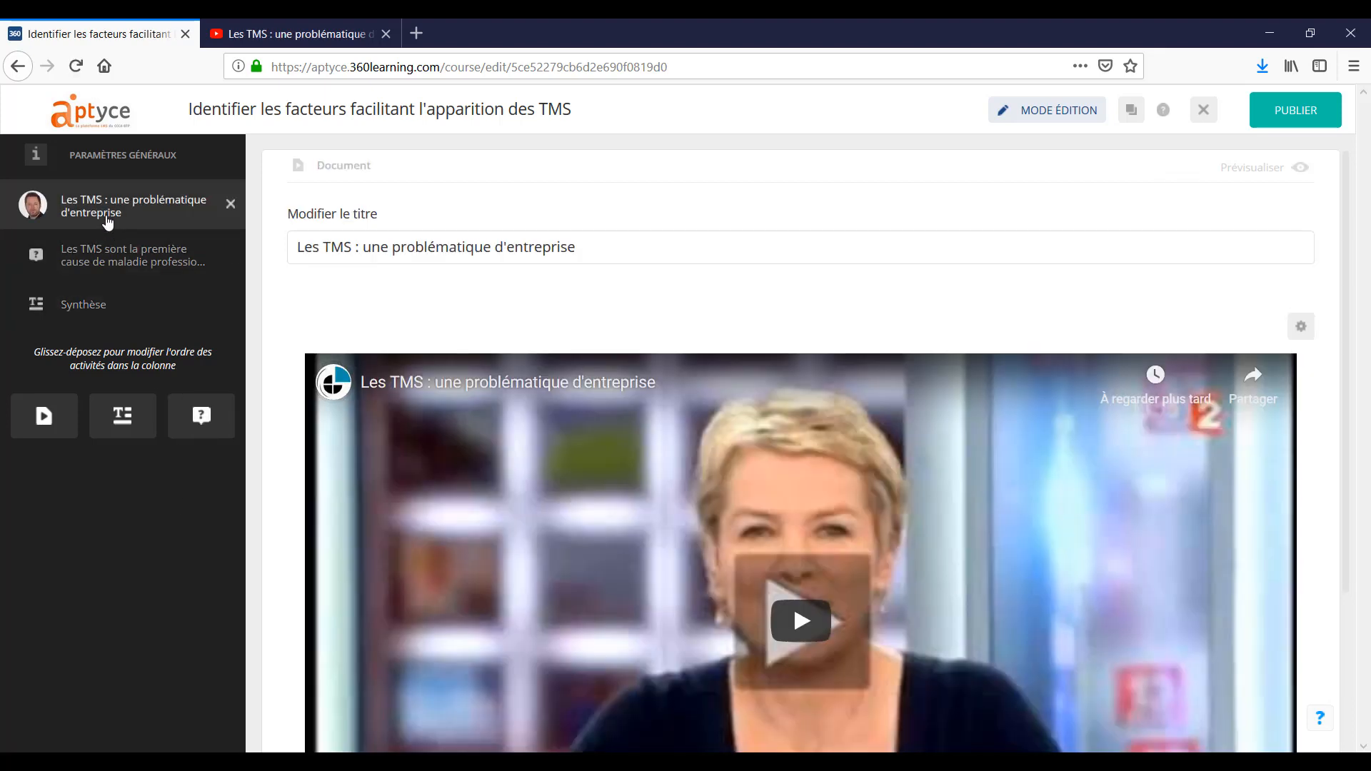
pyautogui.click(111, 263)
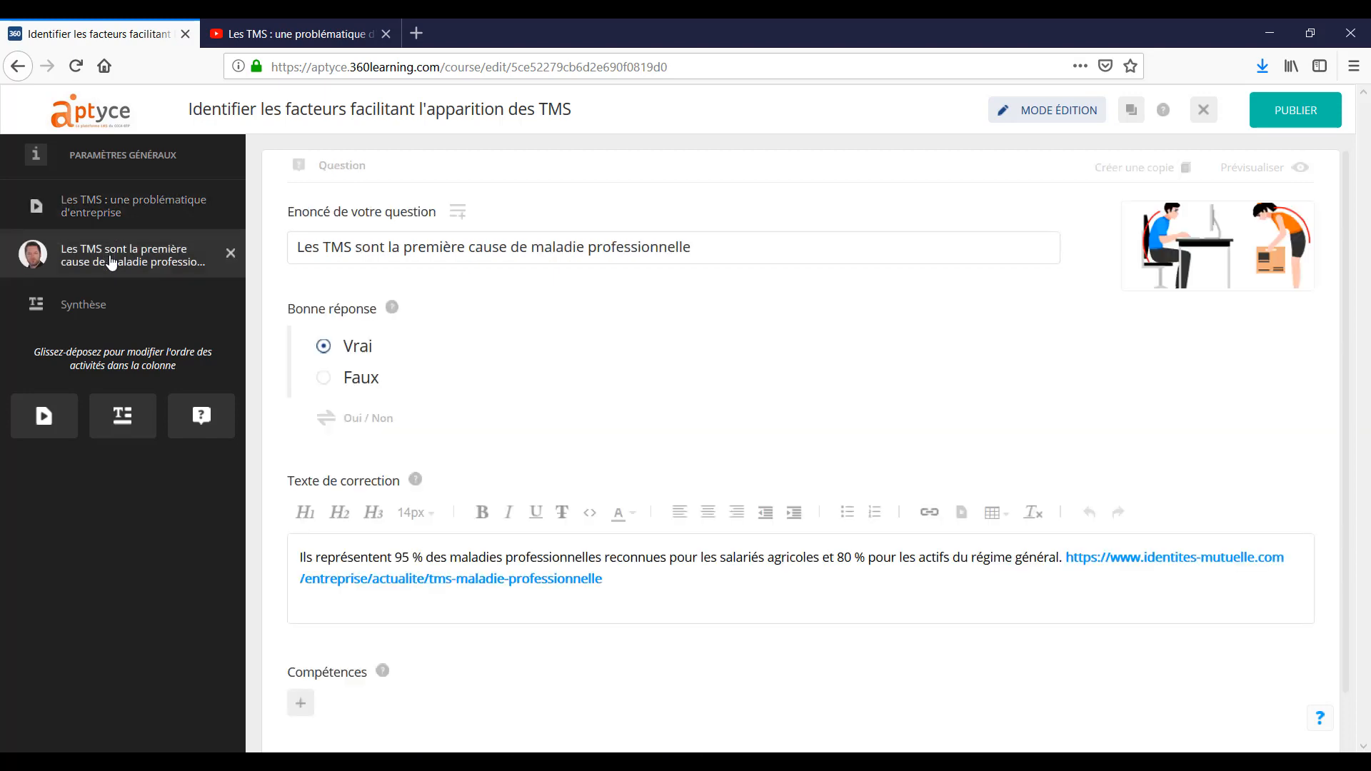
pyautogui.click(113, 312)
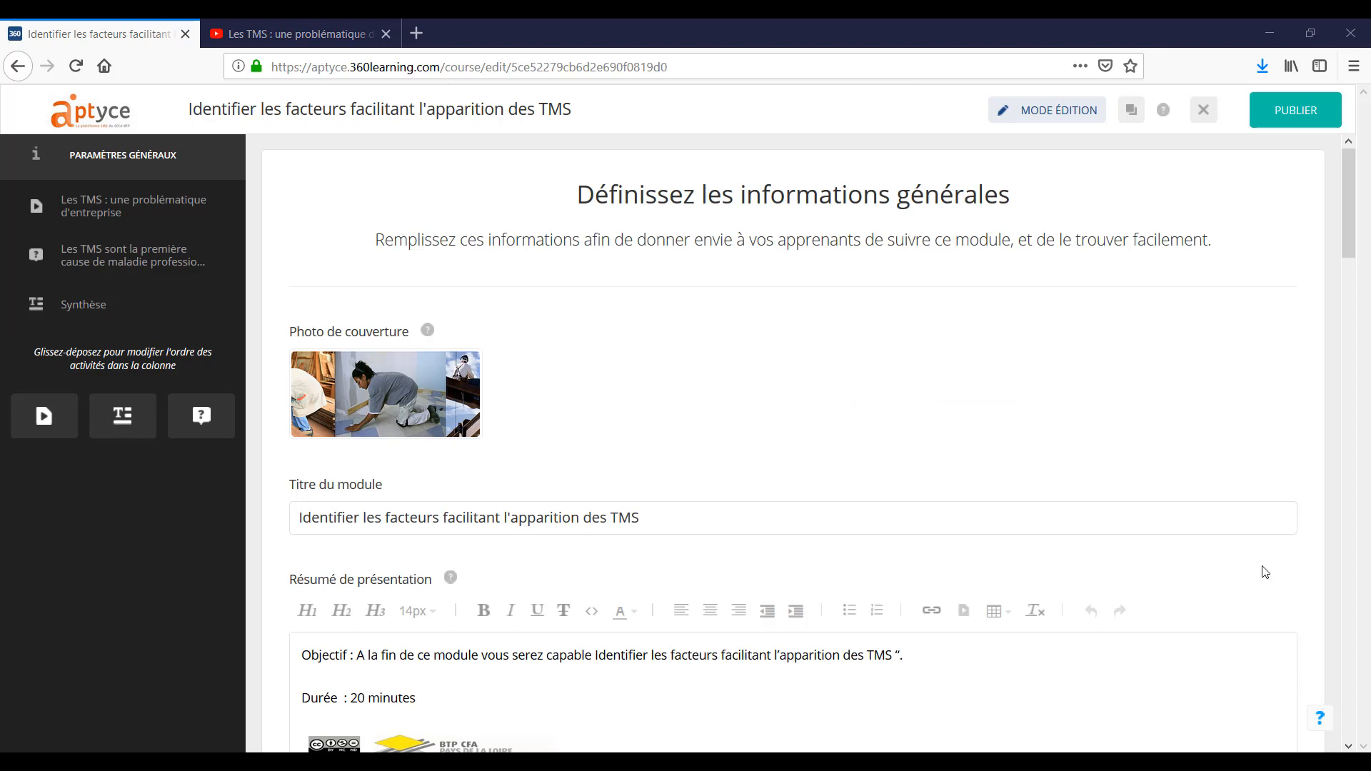
pyautogui.click(1293, 116)
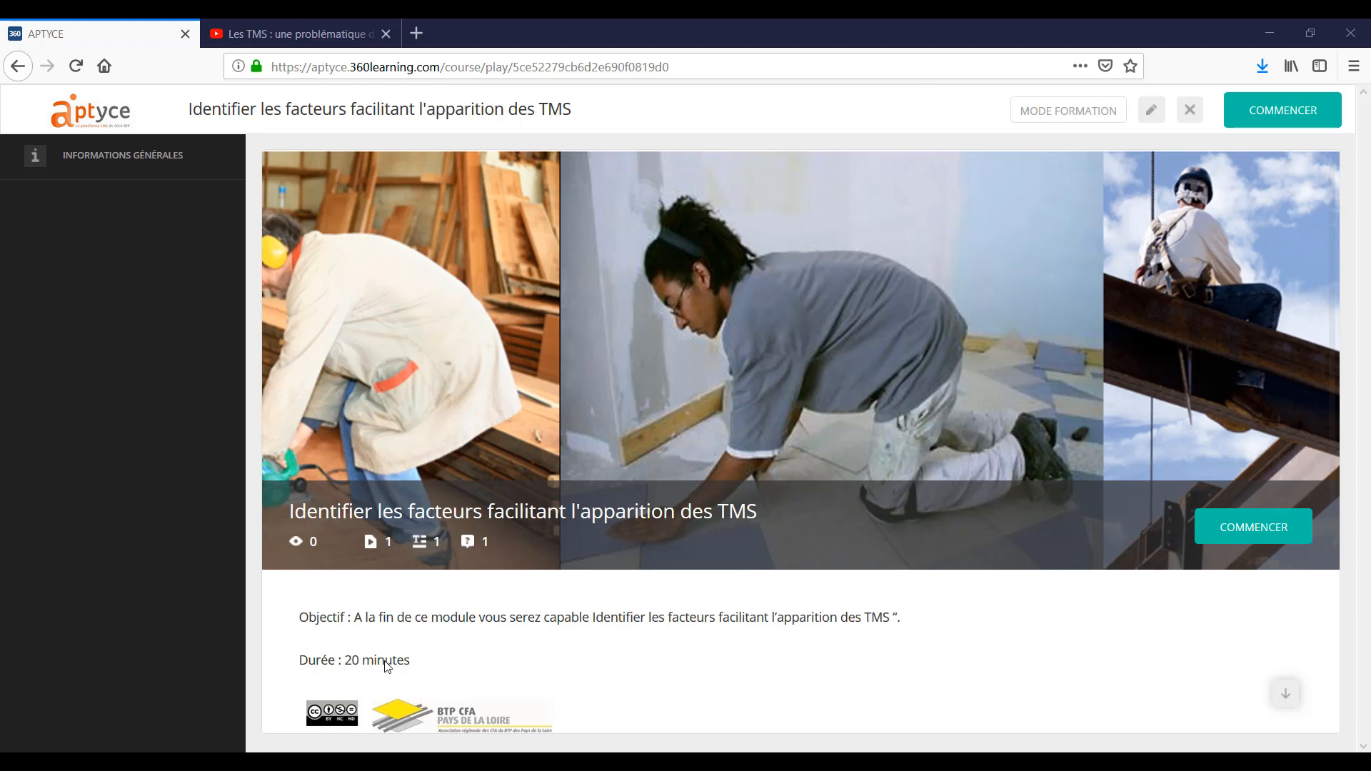
# Start the published module as a learner and skip through the video to about 2:04
pyautogui.click(1237, 535)
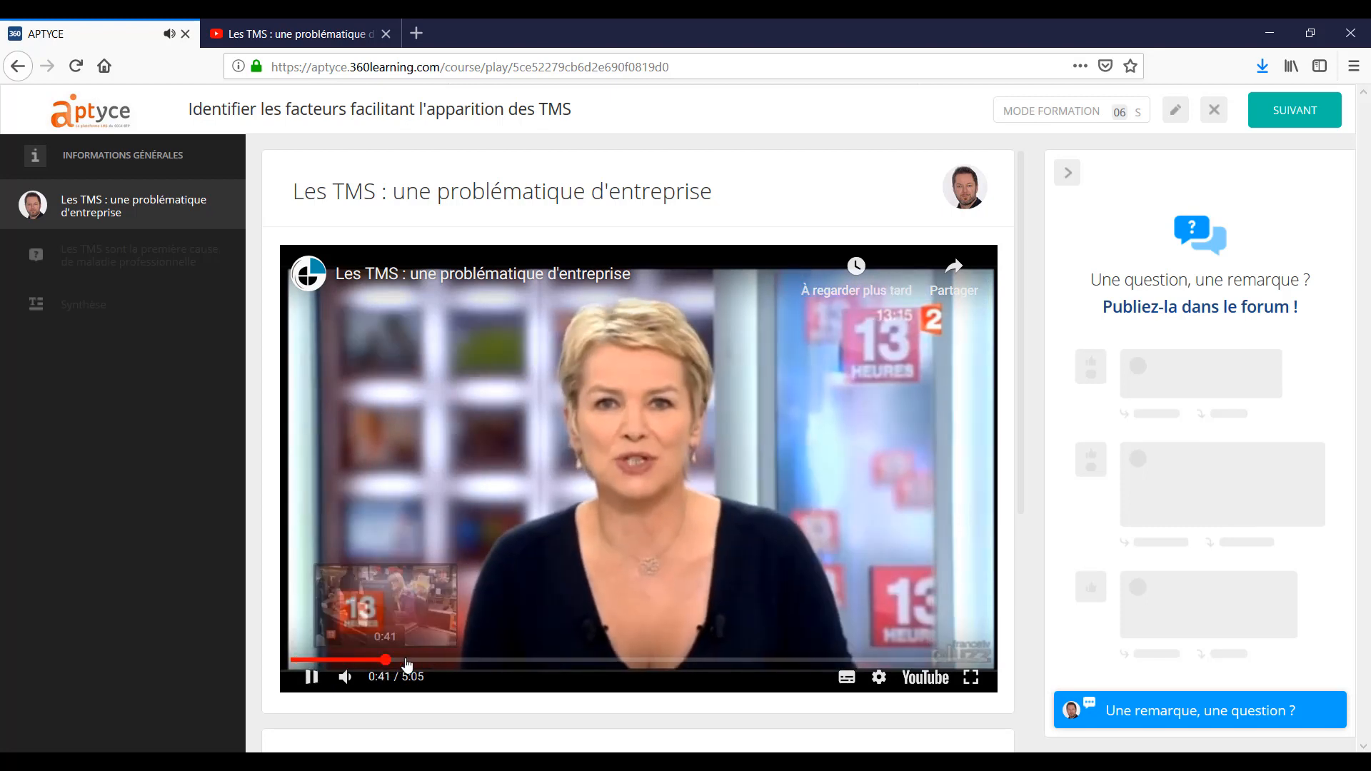
pyautogui.click(440, 662)
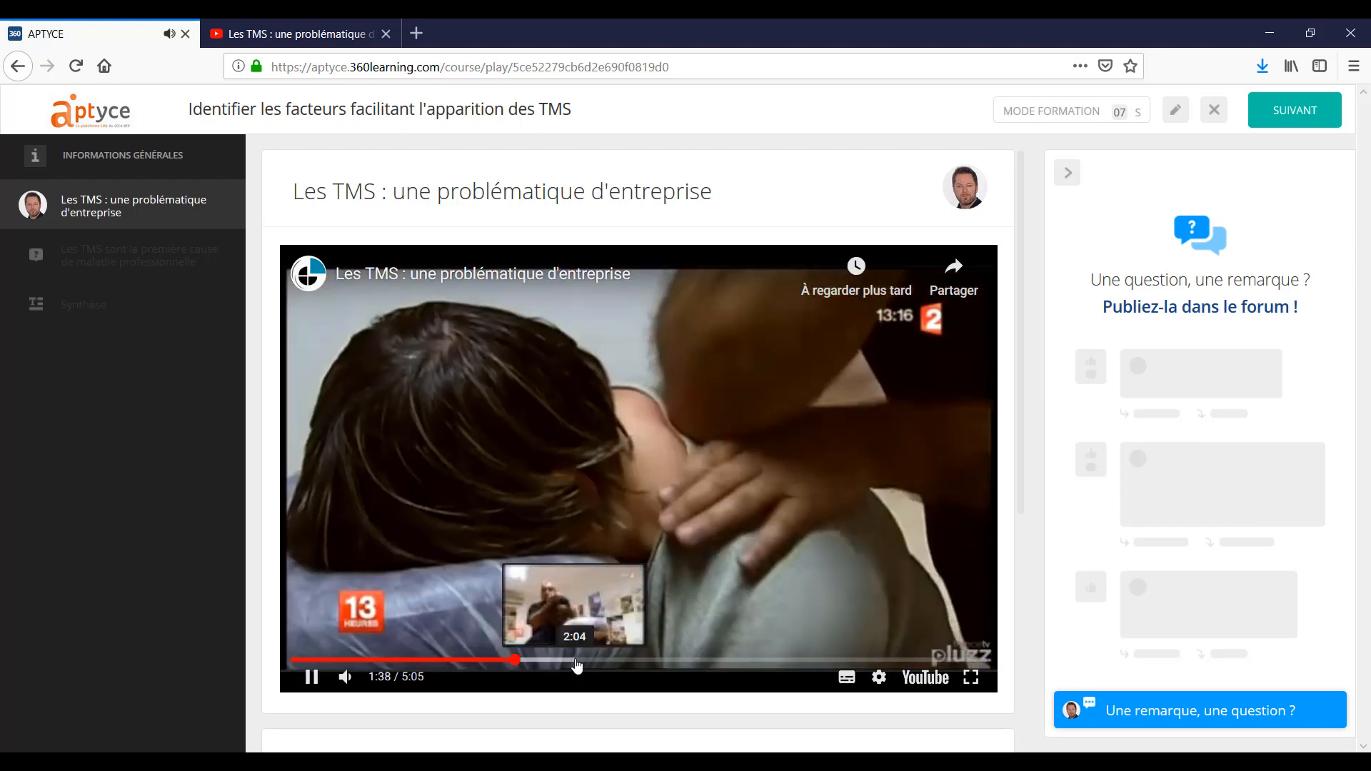
pyautogui.click(576, 662)
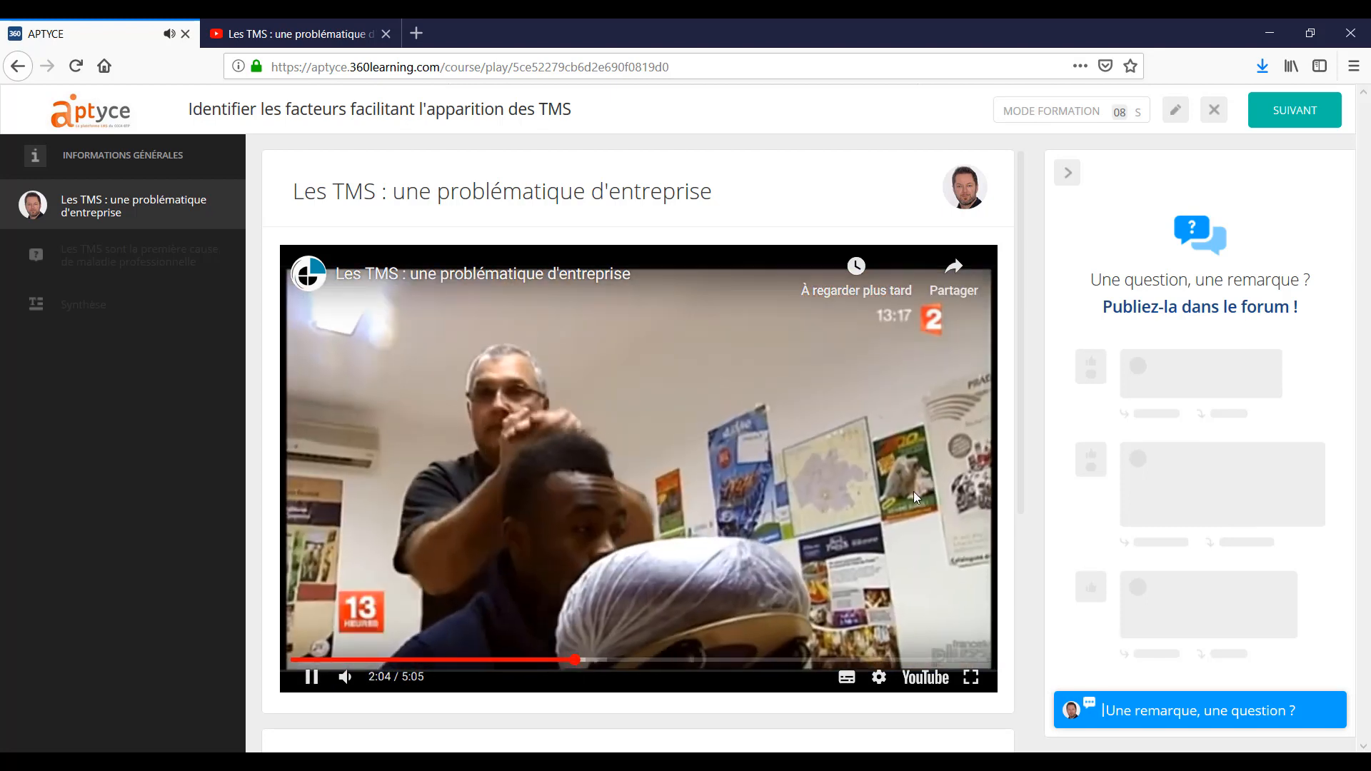
# Continue to the Vrai / Faux question, answer it with Vrai and validate the answer
pyautogui.click(1299, 114)
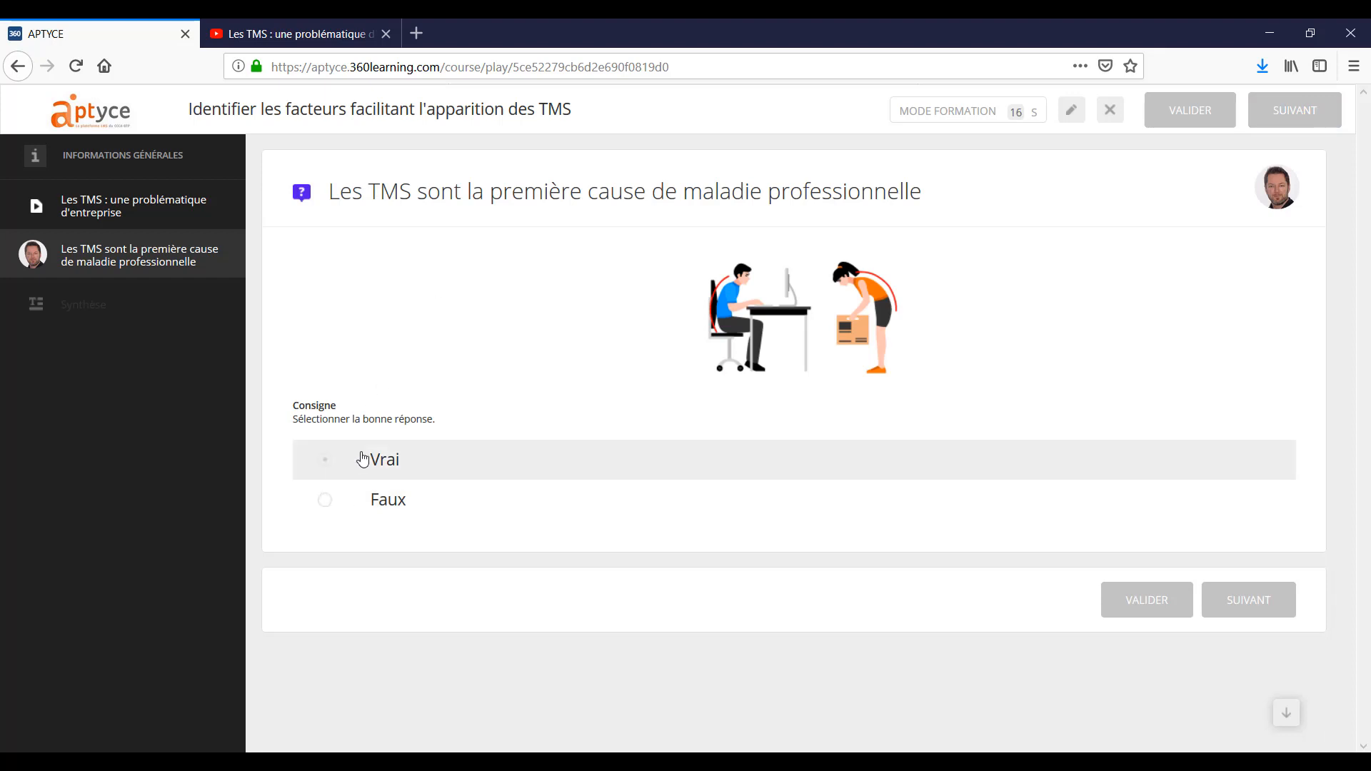
pyautogui.click(389, 460)
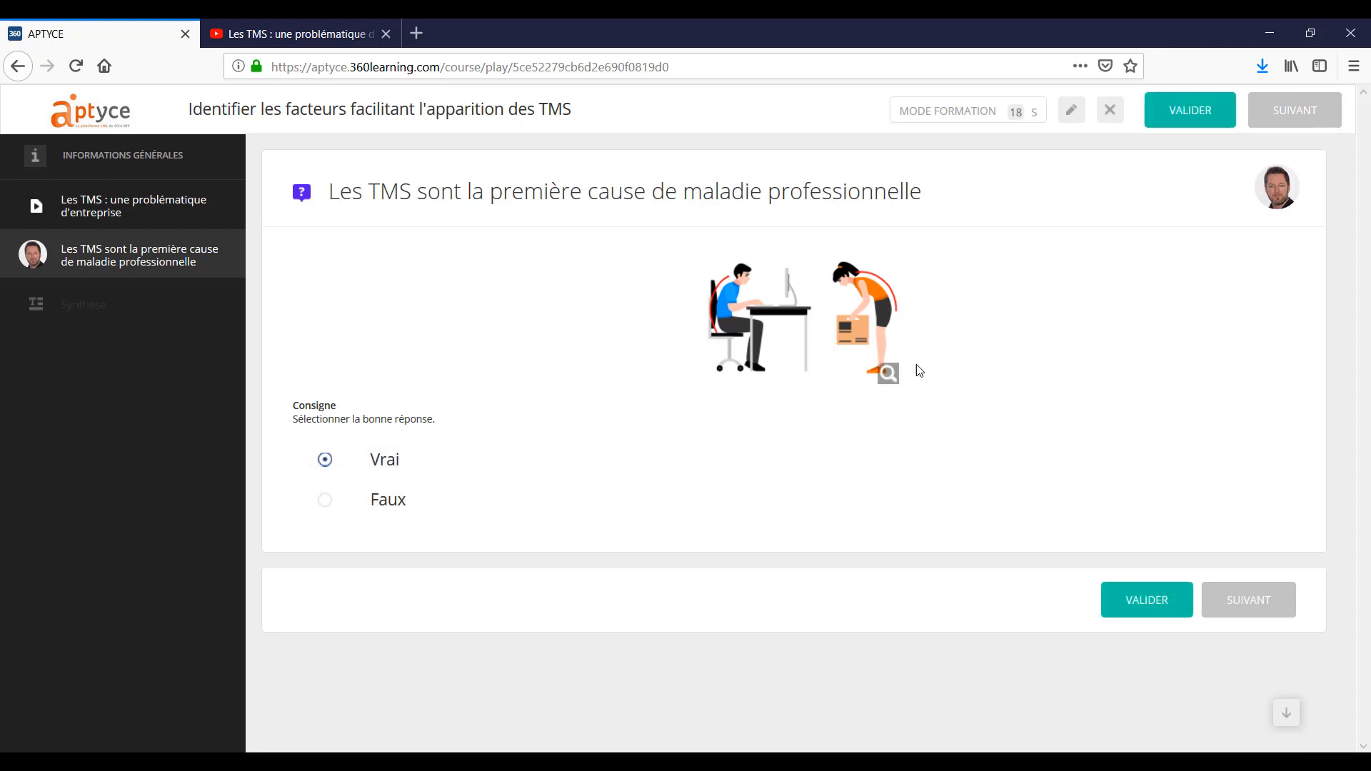
pyautogui.click(1140, 599)
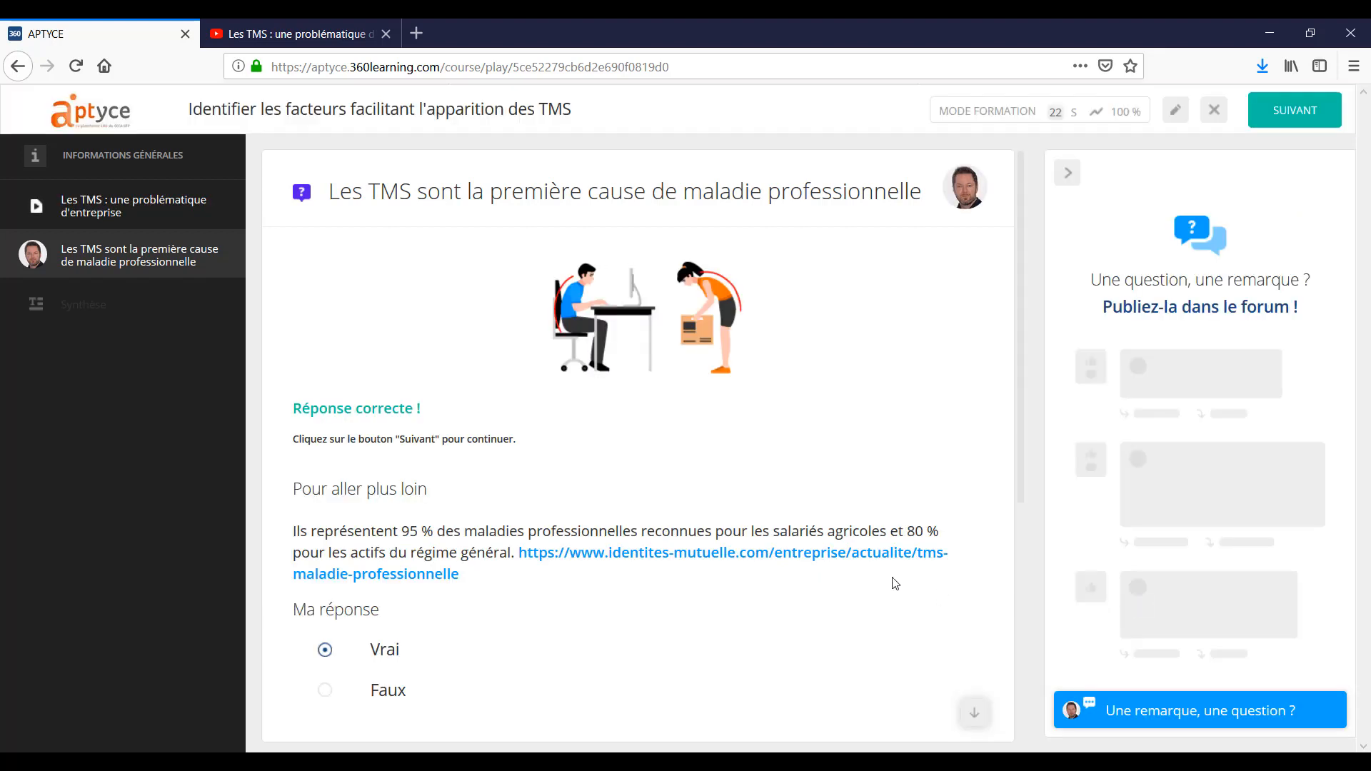
# Continue to the Synthèse fiche and open its PDF document from the preview image
pyautogui.click(1260, 118)
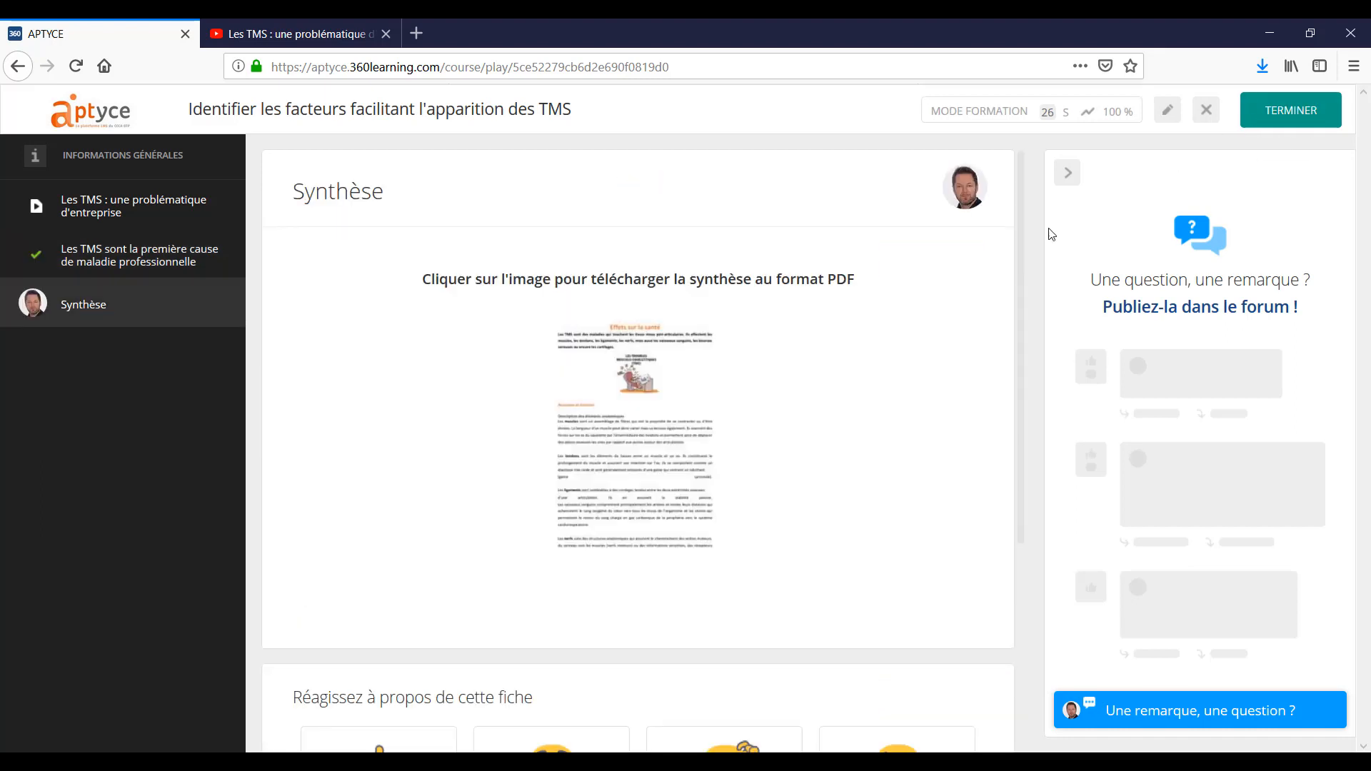
pyautogui.click(637, 369)
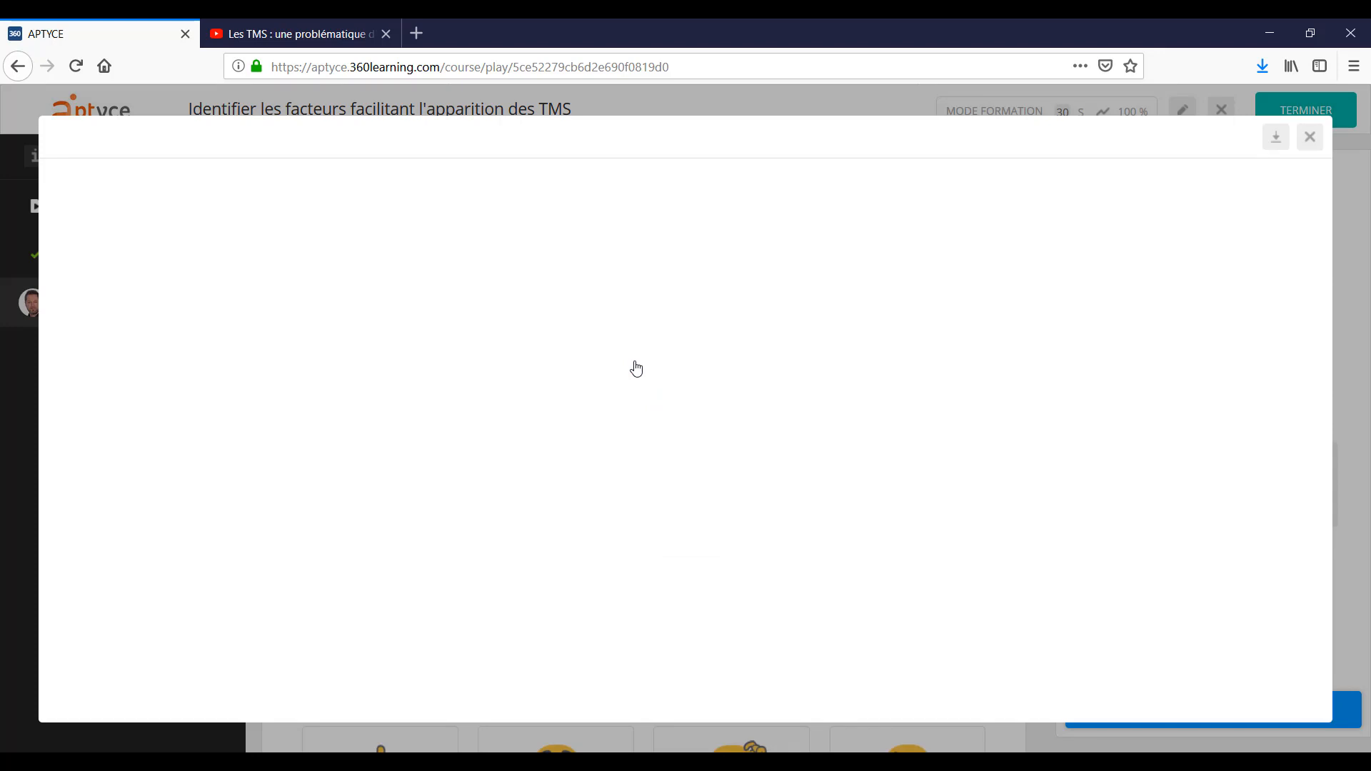